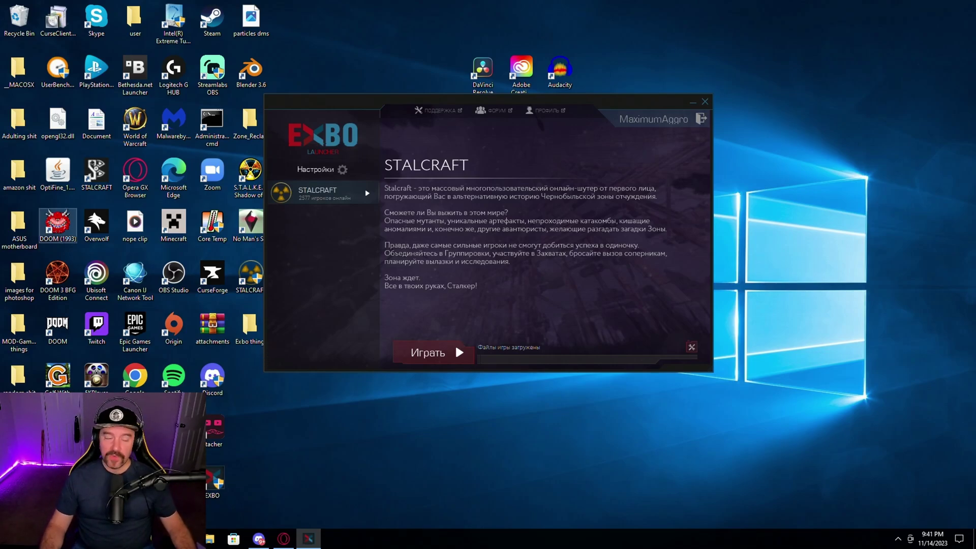
Switch to the Opera browser and open the STALCRAFT website through the official EXBO site
left_click(283, 538)
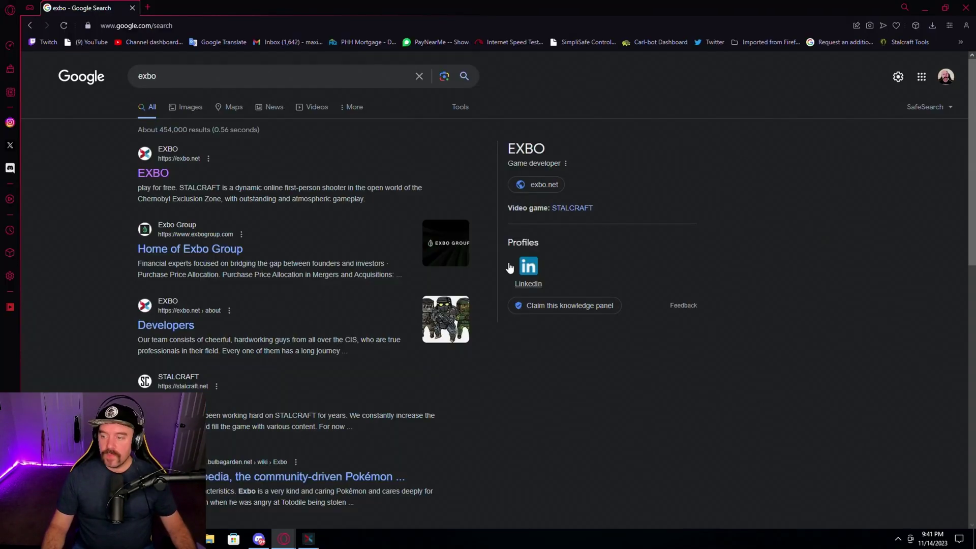
left_click(168, 175)
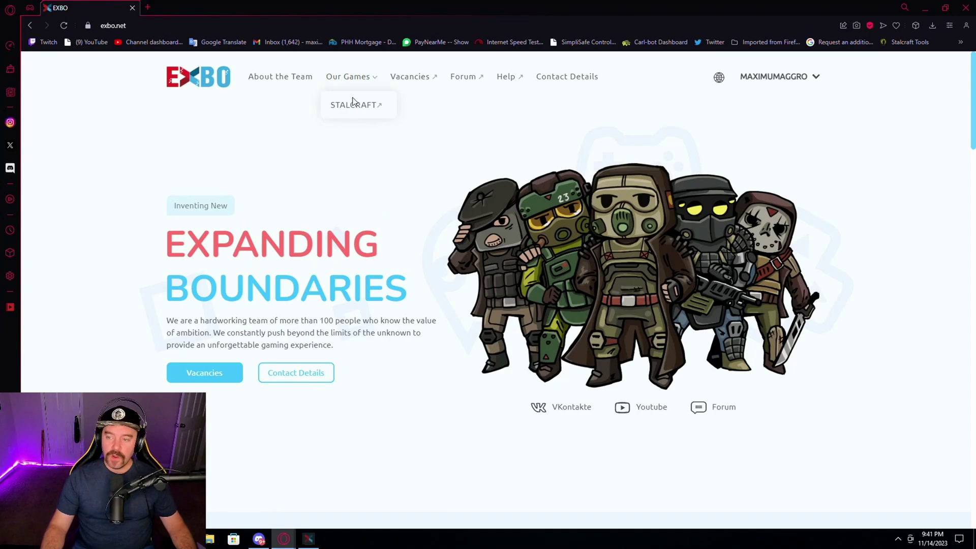
left_click(355, 107)
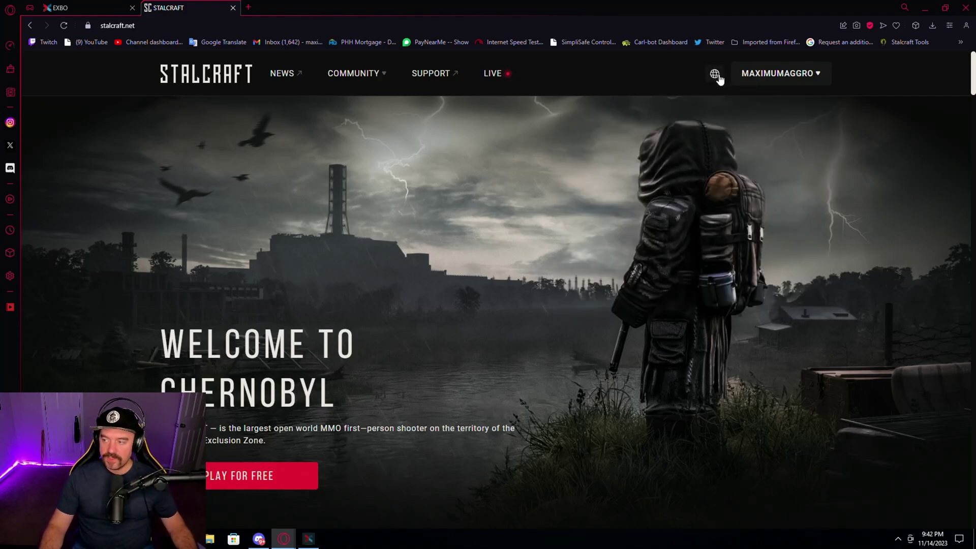
Check the STALCRAFT site's language and region options, close them without choosing any, and open the account menu
left_click(716, 75)
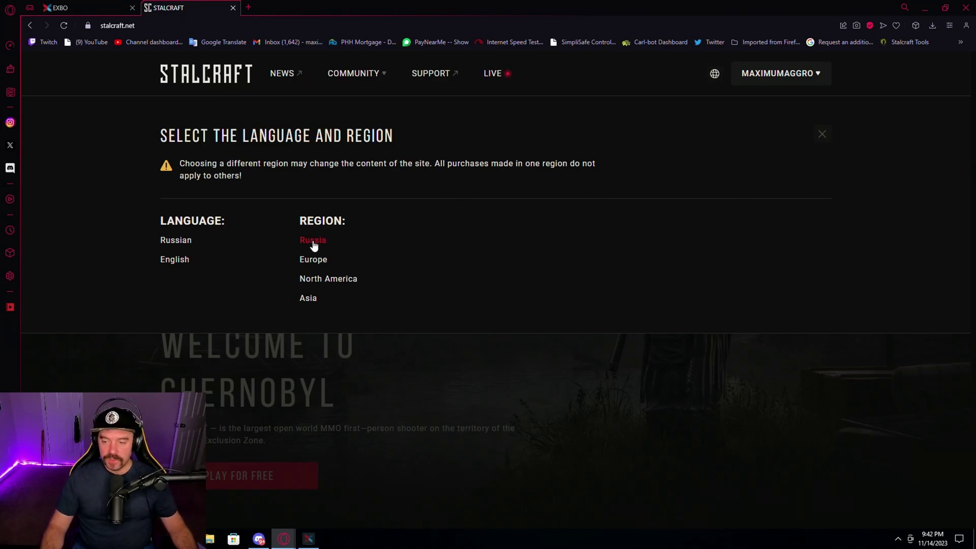
left_click(819, 135)
left_click(784, 76)
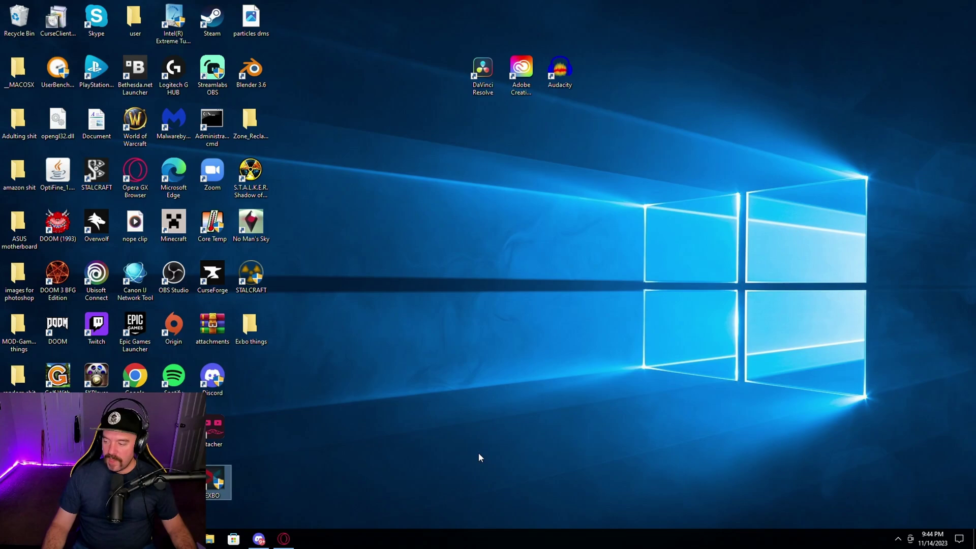
Start the EXBO launcher from the desktop, allow it to make changes to the device, and sign in through Steam
double_click(217, 480)
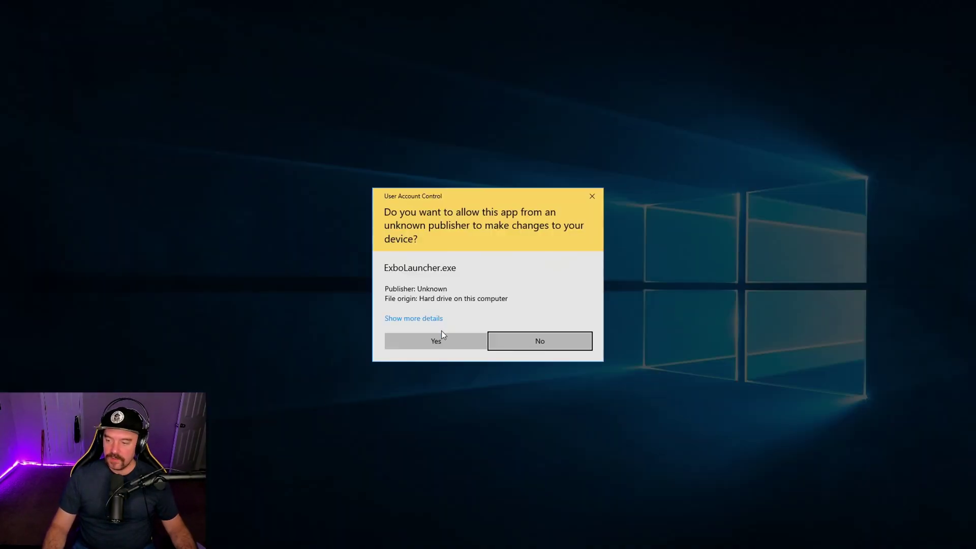
left_click(440, 339)
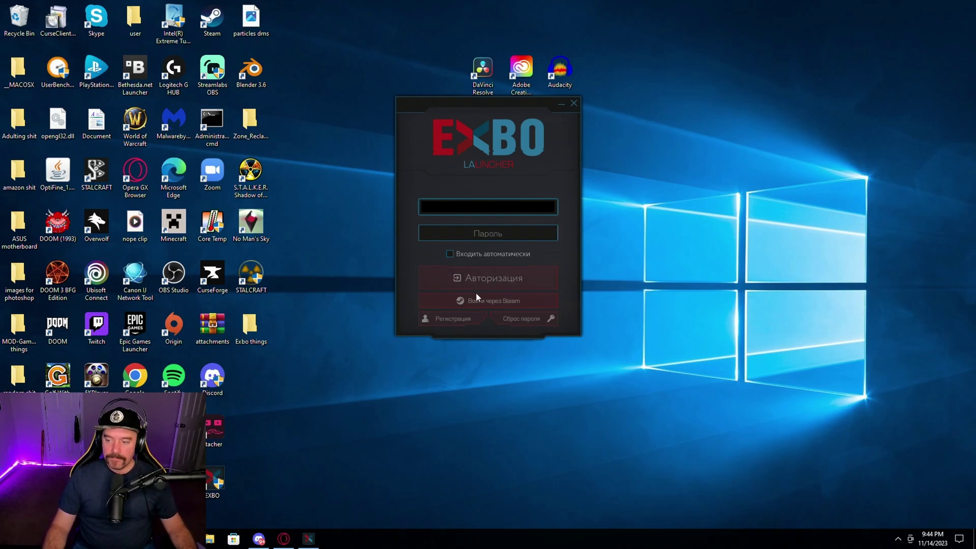
left_click(487, 300)
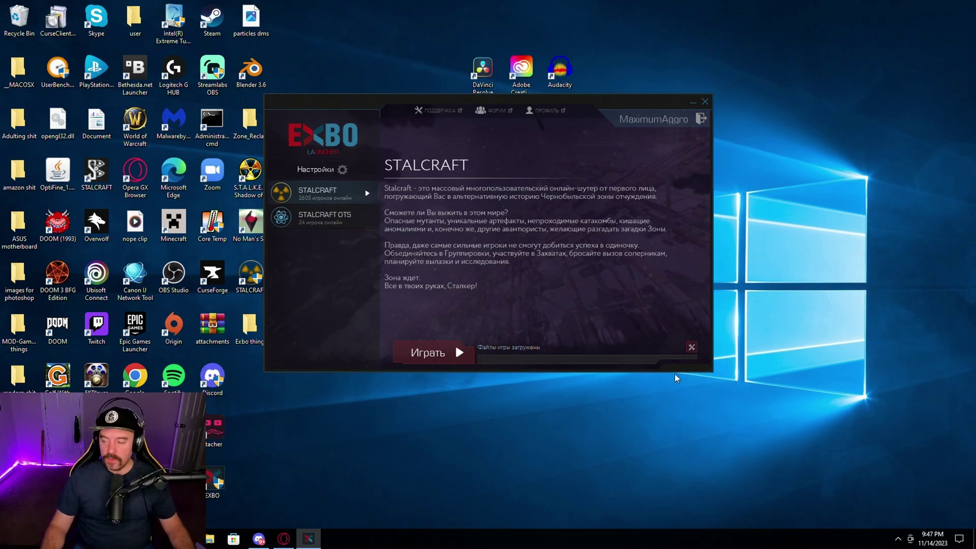
Open the STALCRAFT game folder from the launcher and go to modassets > assets > stalker > lang
left_click(691, 347)
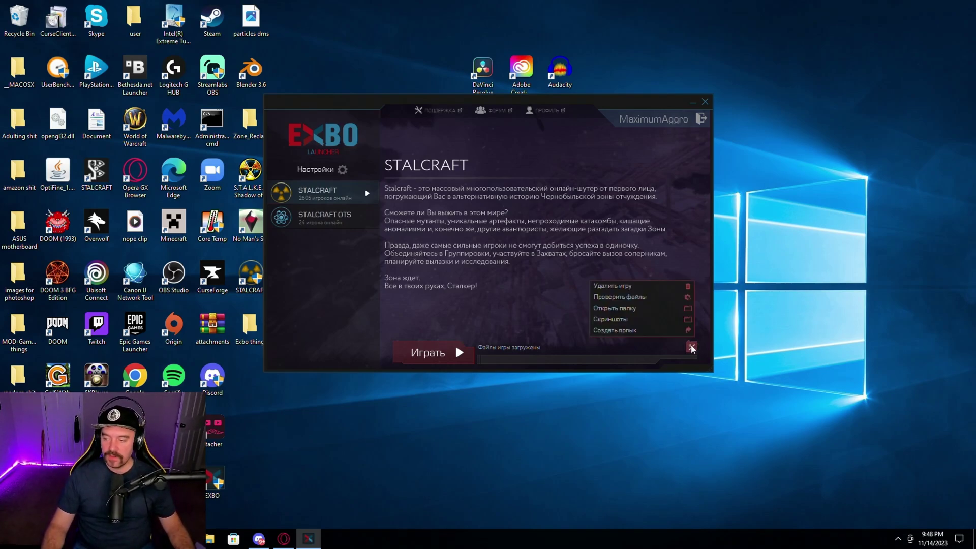
left_click(659, 309)
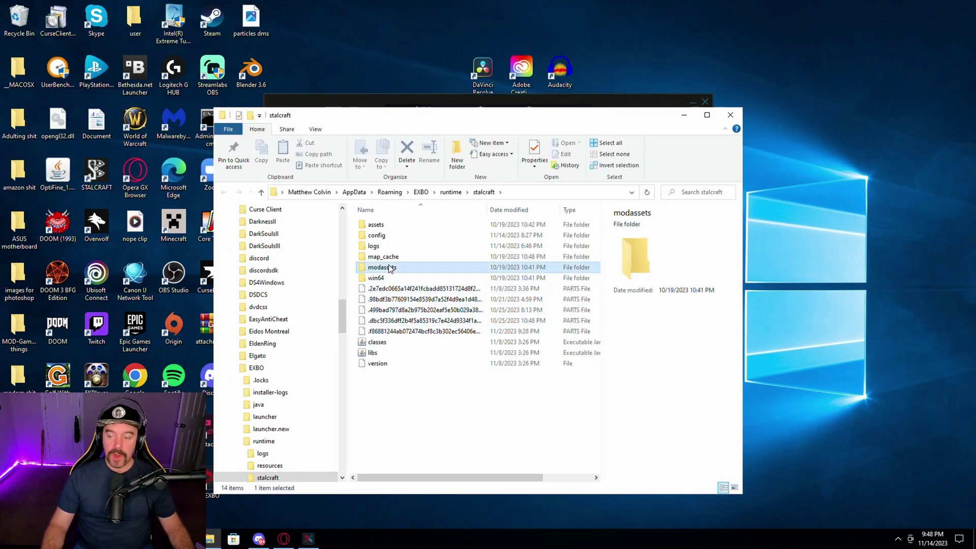
double_click(390, 268)
left_click(386, 227)
double_click(386, 227)
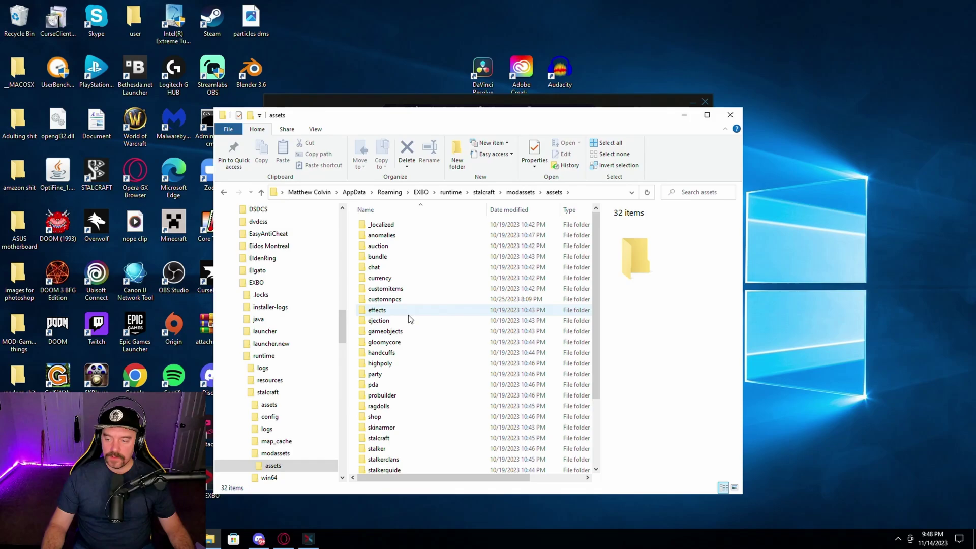
scroll(408, 315, "down", 3)
double_click(382, 361)
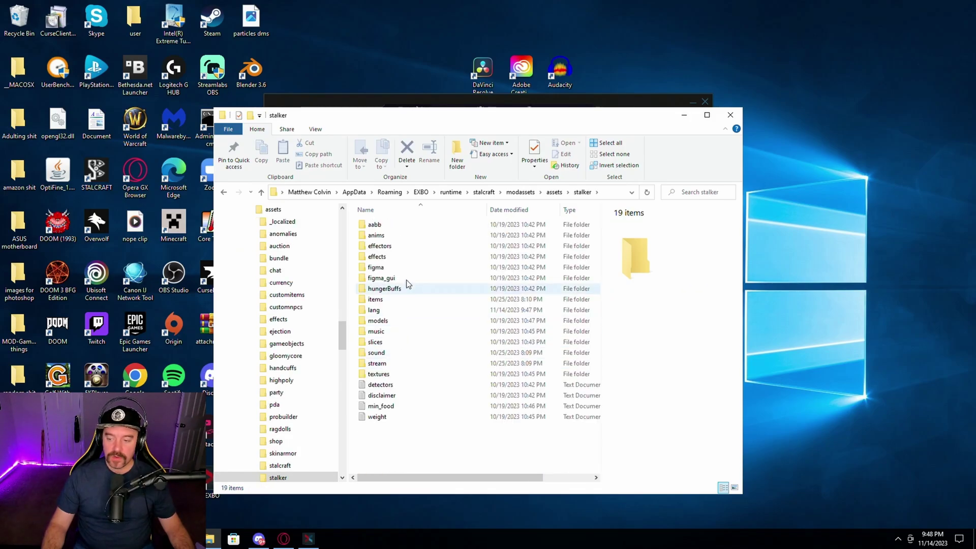
double_click(377, 311)
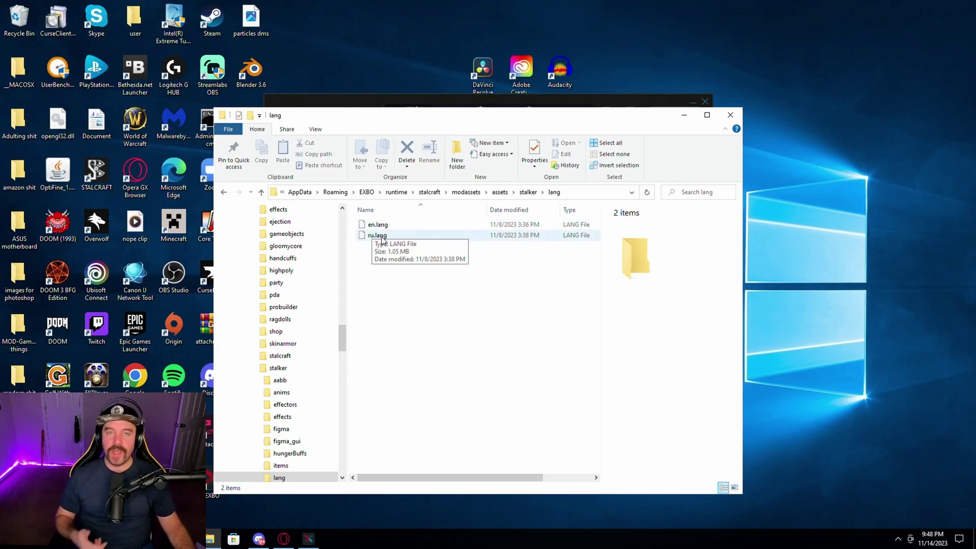
Rename ru.lang in the stalker lang folder to ru2.lang
left_click(382, 236)
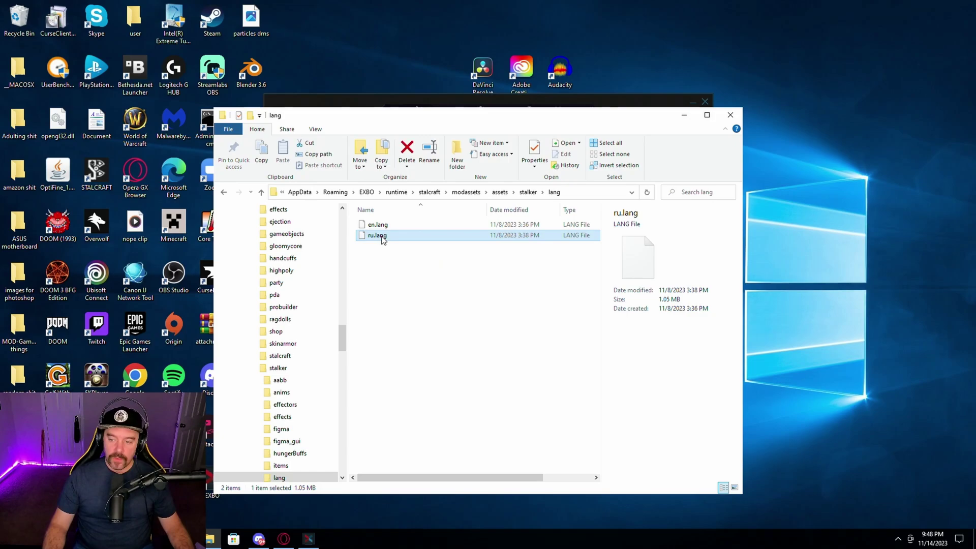
left_click(382, 237)
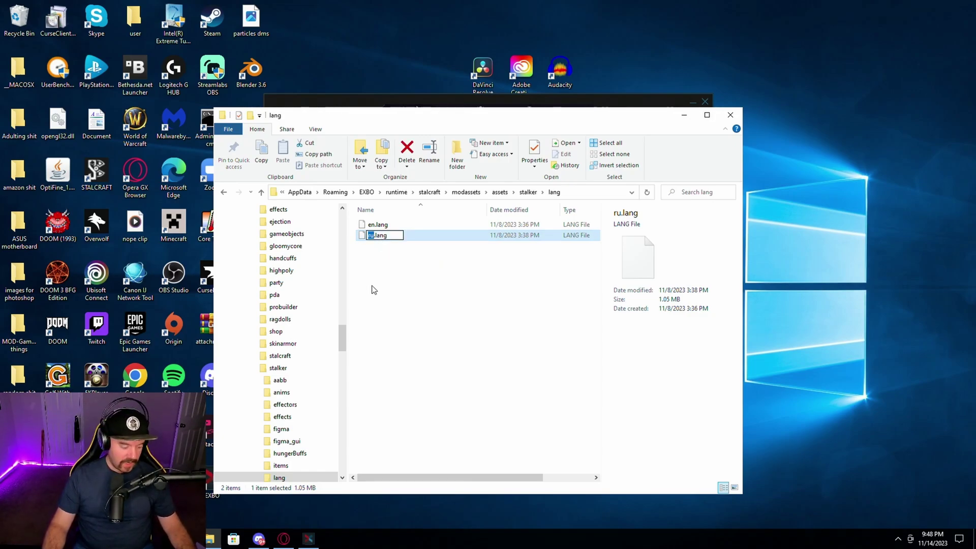
type("ru2")
key("Return")
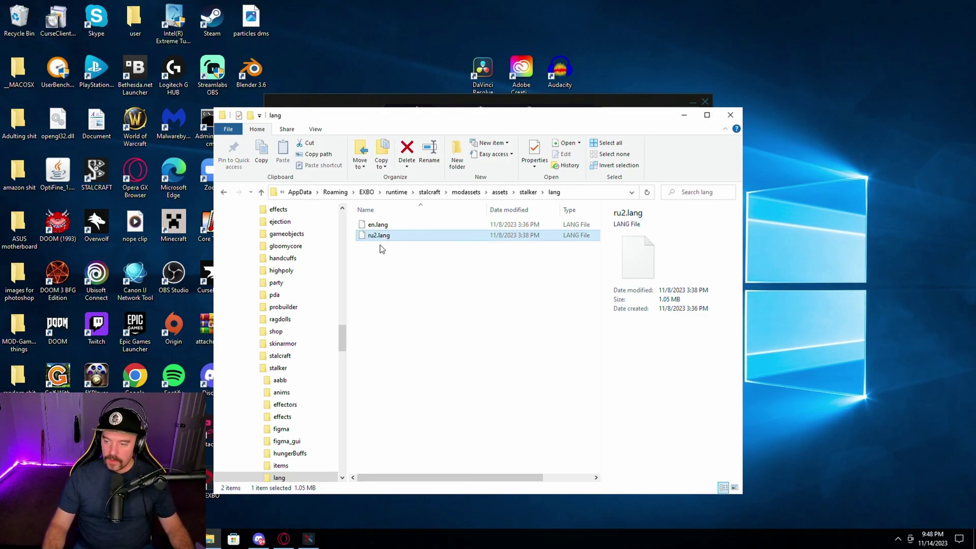
Rename en.lang in the stalker lang folder to ru.lang
left_click(381, 247)
left_click(383, 228)
key("F2")
type("ru")
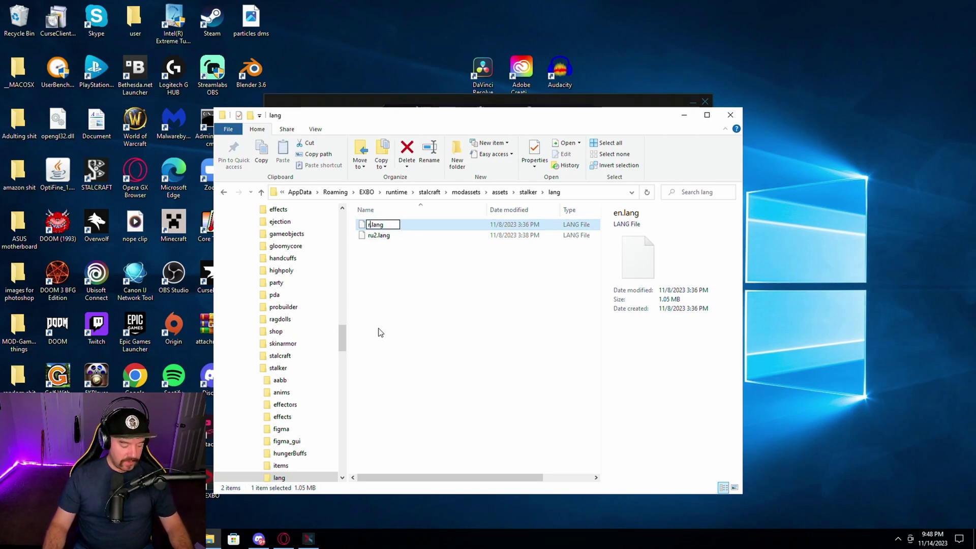
key("Return")
Rename ru2.lang in the stalker lang folder to en.lang
left_click(381, 235)
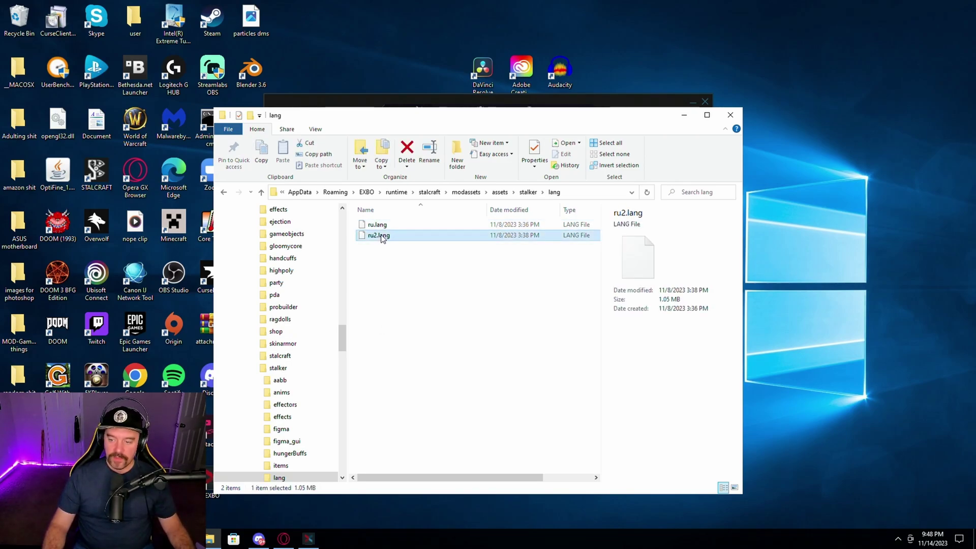
key("F2")
type("en")
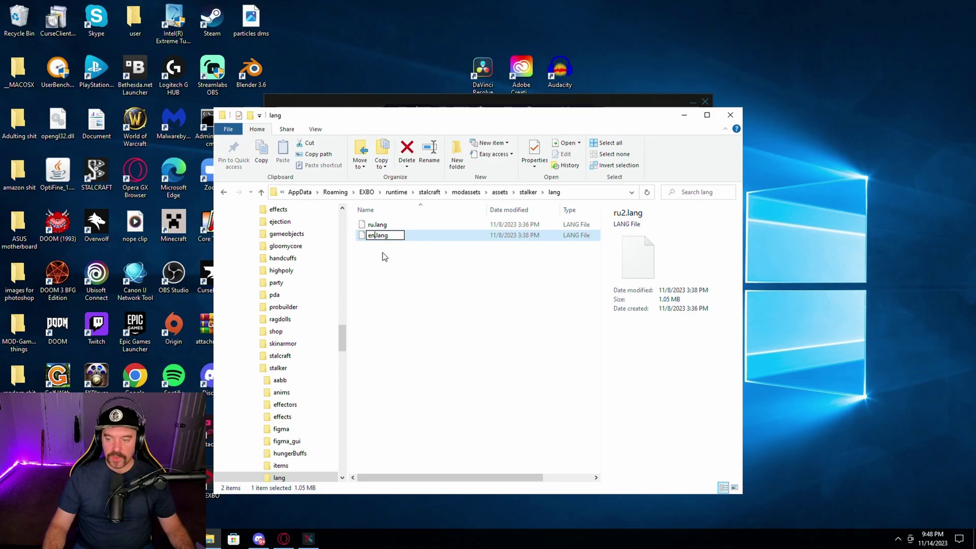
left_click(386, 268)
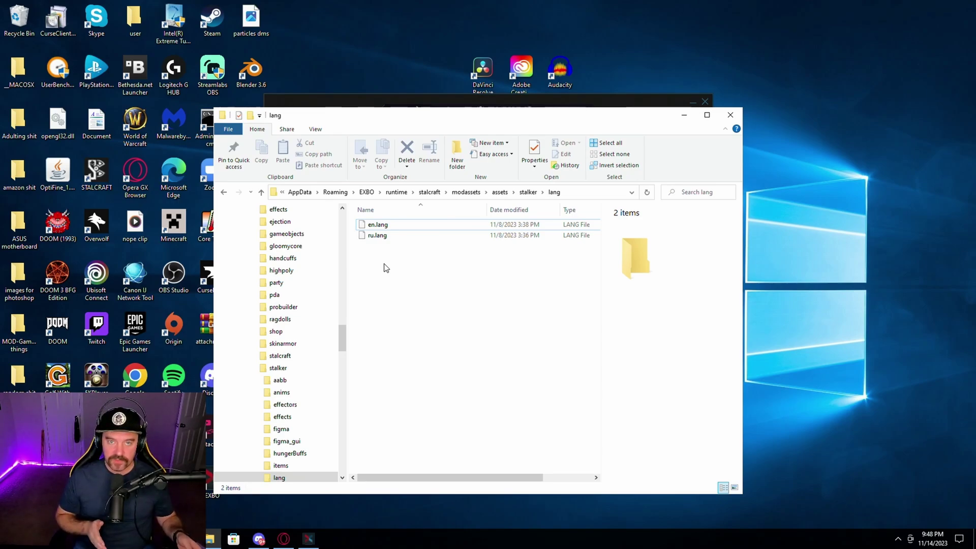
Go to the lang folder inside modassets > assets > gloomycore
scroll(344, 321, "up", 2)
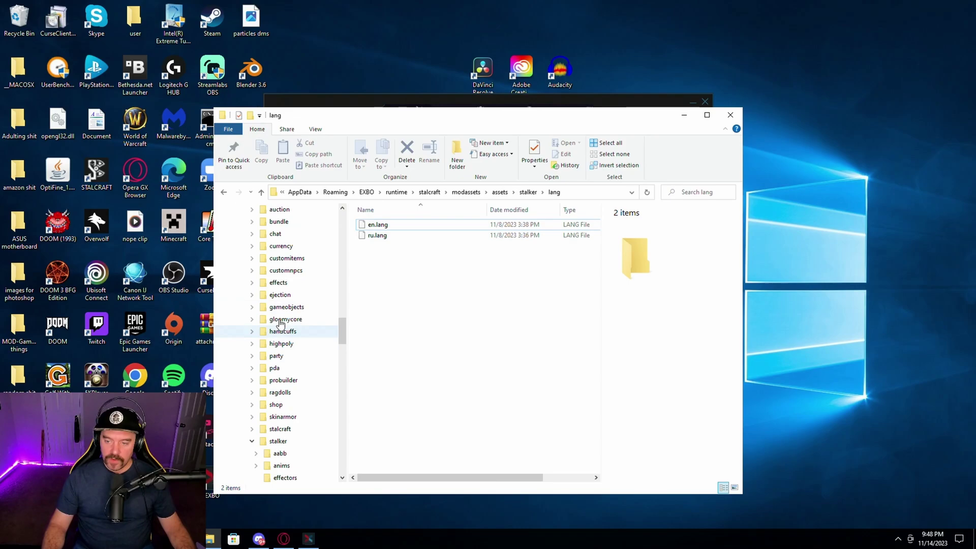
scroll(279, 298, "down", 1)
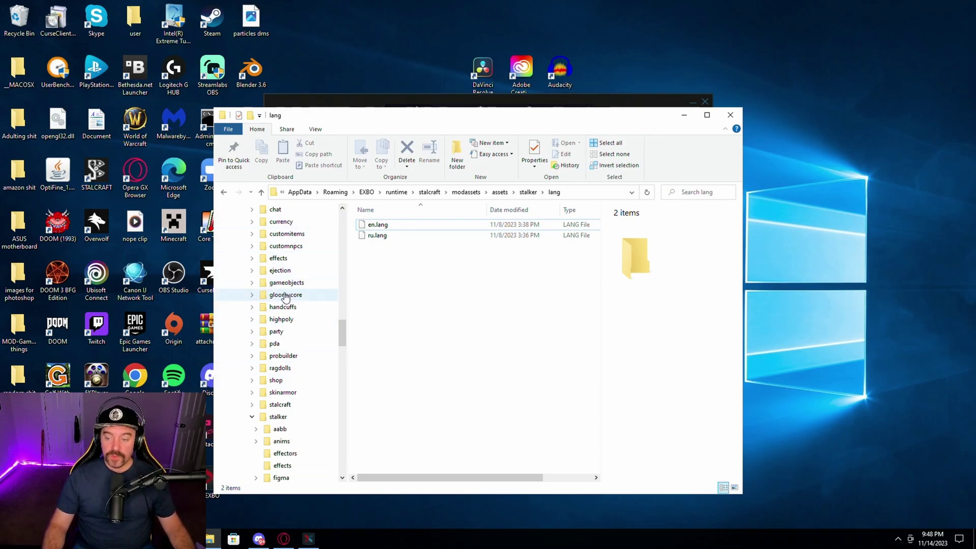
left_click(285, 296)
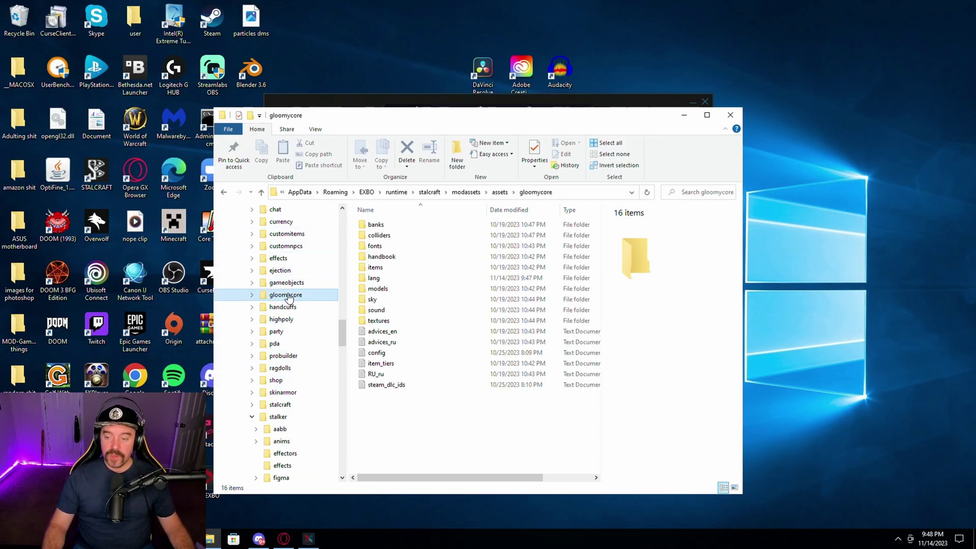
double_click(388, 279)
In the gloomycore lang folder, rename ru.lang to ru2.lang and en.lang to ru.lang
left_click(379, 238)
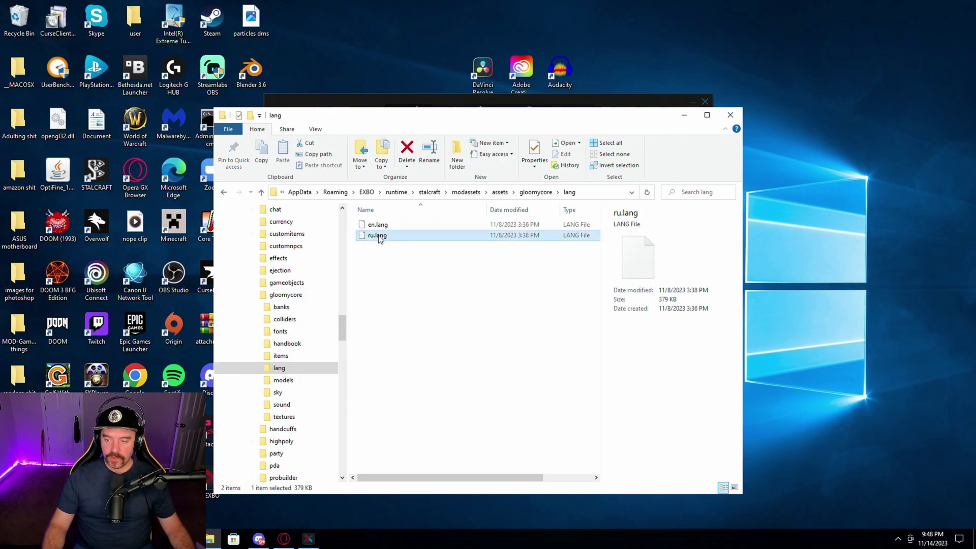
left_click(383, 237)
type("ru2")
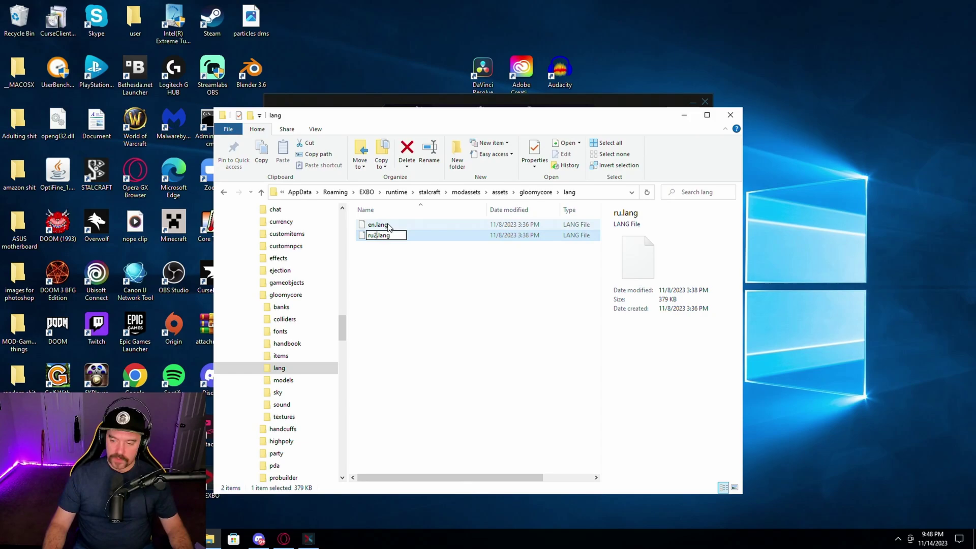
left_click(386, 226)
left_click(386, 225)
type("ru")
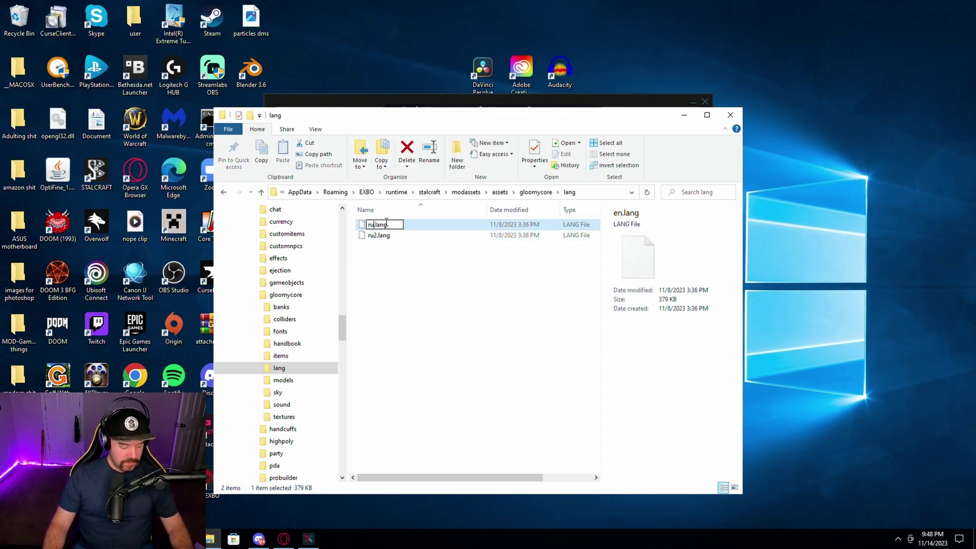
Rename ru2.lang in the gloomycore lang folder to en.lang and close the folder window
left_click(385, 236)
left_click(385, 236)
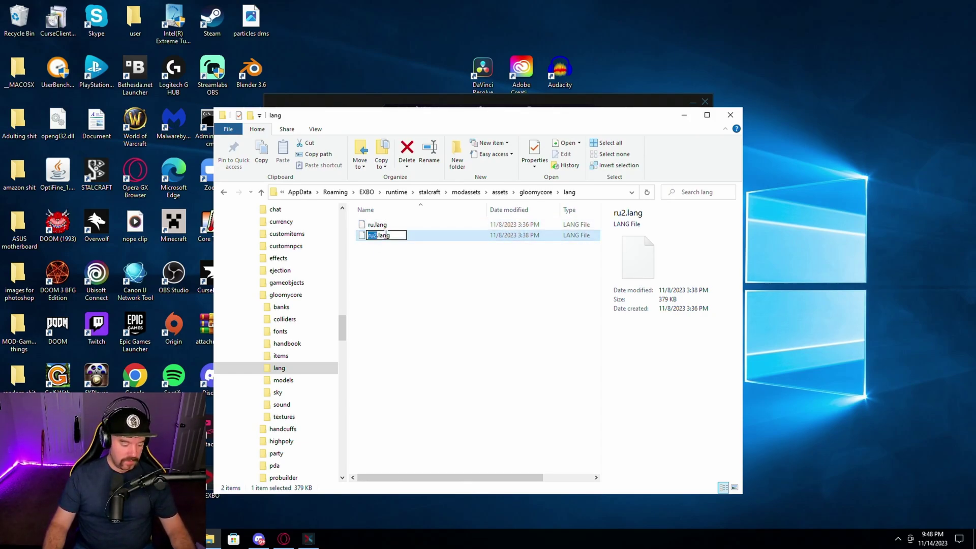
type("en")
left_click(407, 270)
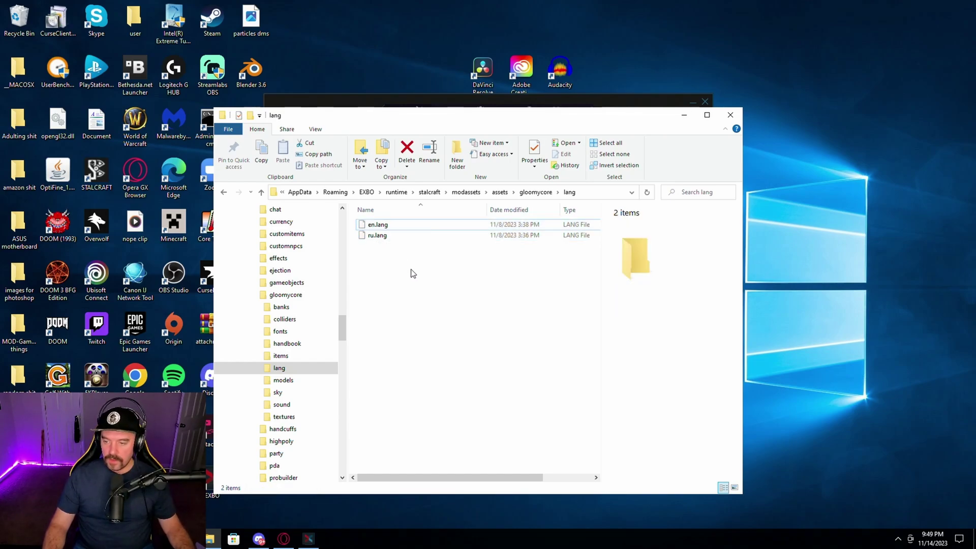
left_click(738, 118)
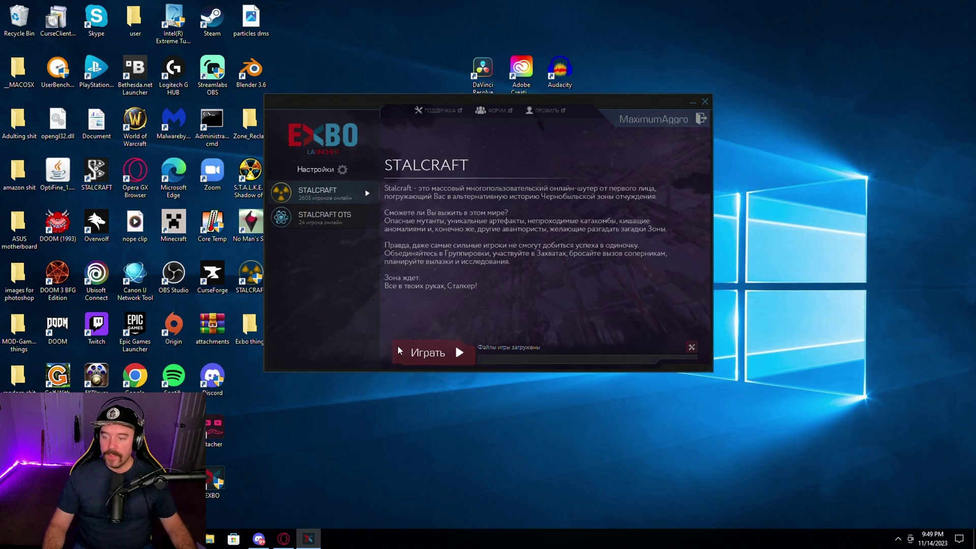
Launch STALCRAFT from the EXBO launcher, confirm the legal notice, and enter the game with the Duty character
left_click(422, 353)
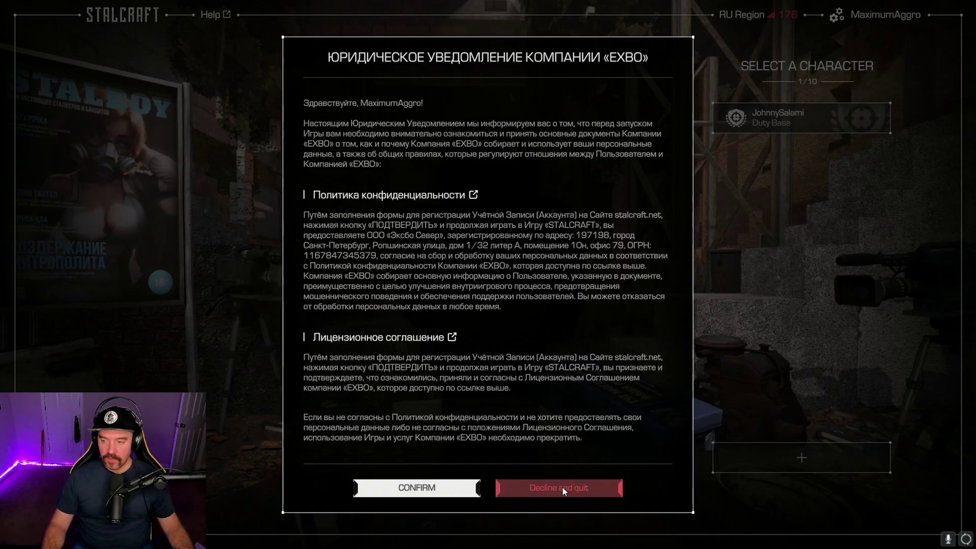
left_click(450, 487)
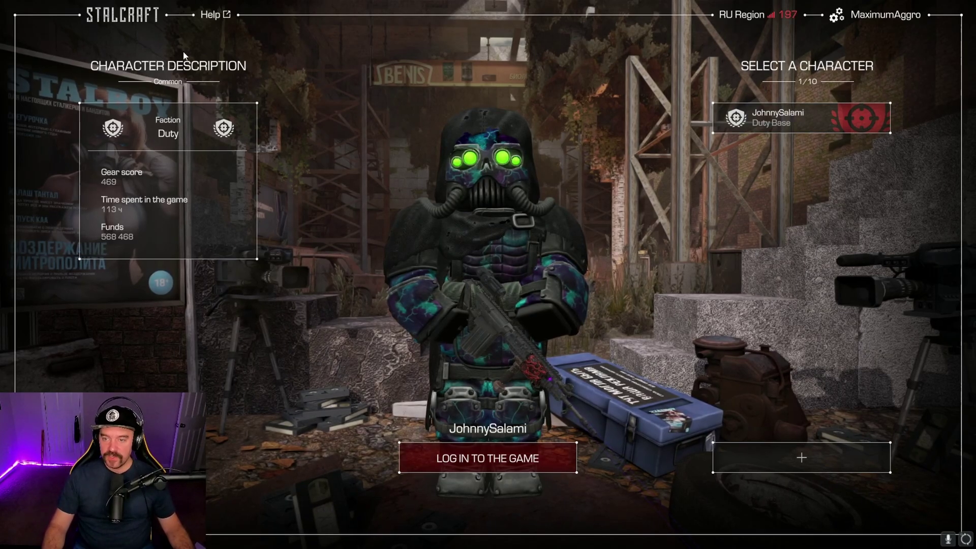
double_click(798, 113)
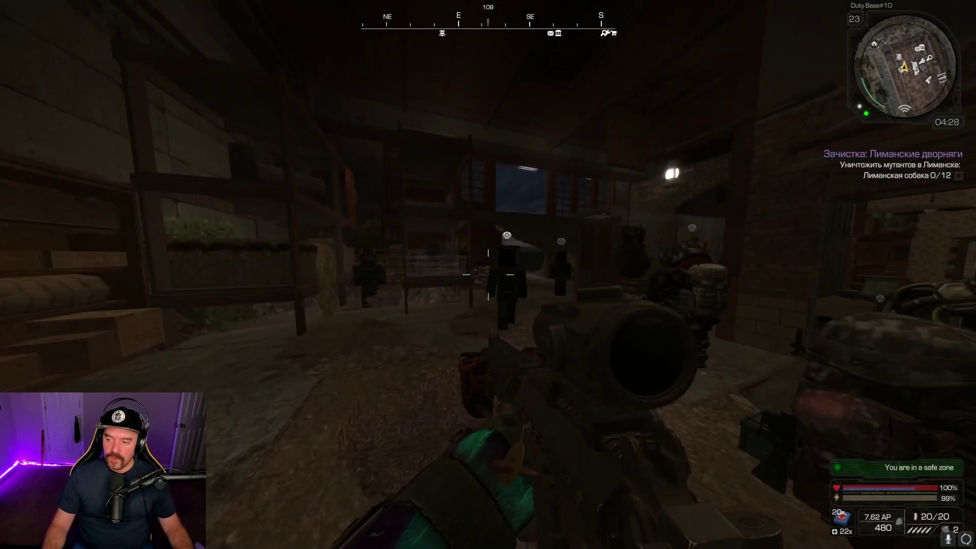
Open the in-game PDA and check the language used in its tasks, mail, auction and notifications sections
key("j")
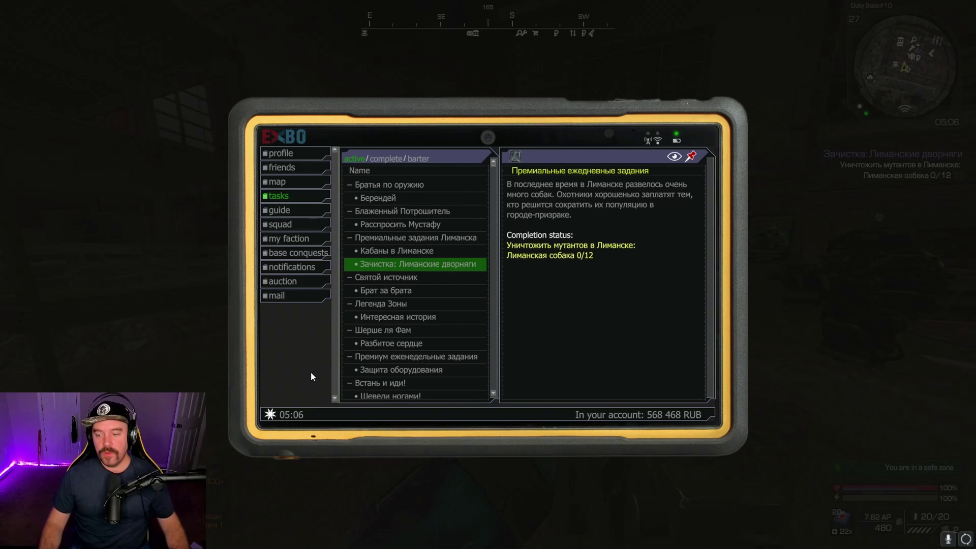
left_click(295, 293)
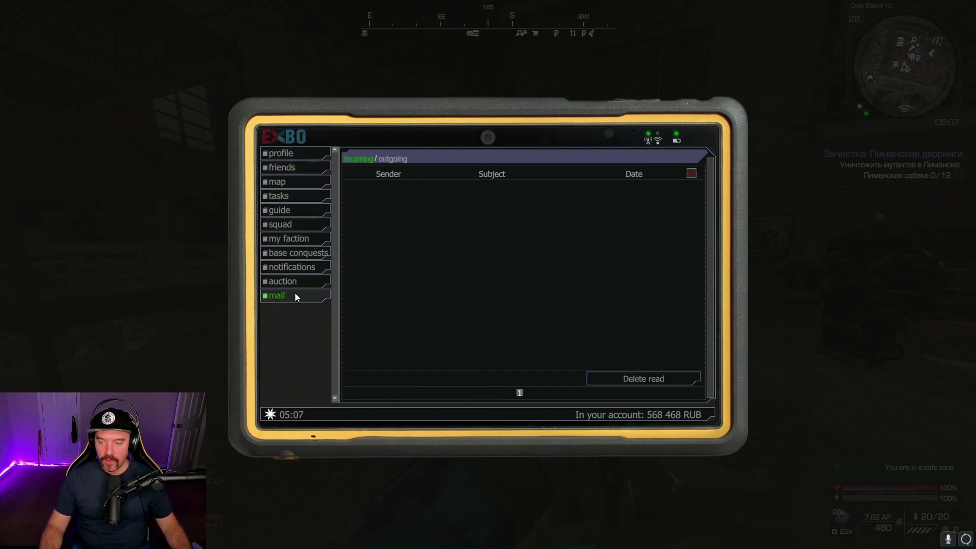
left_click(294, 282)
left_click(299, 267)
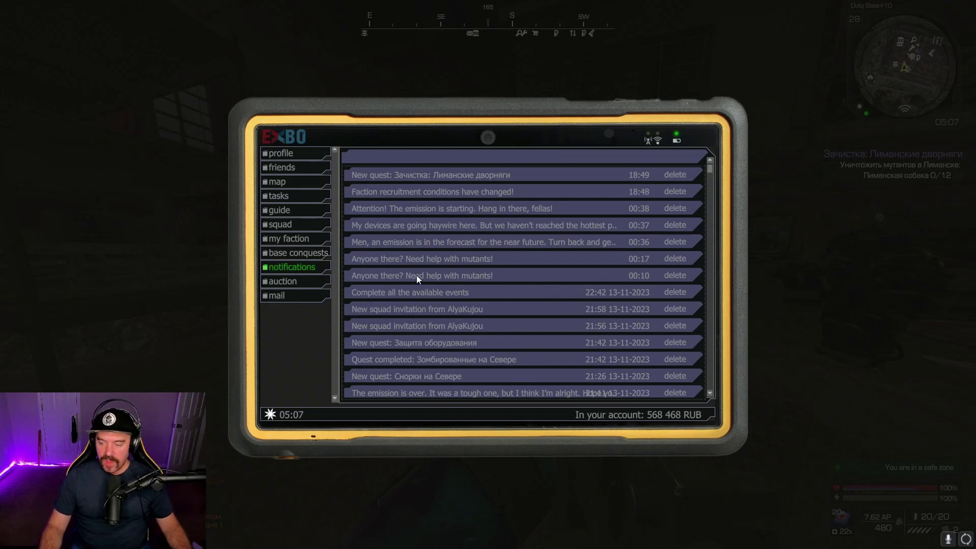
Open the PDA auction and search the Artifacts category for "Mama"
left_click(305, 283)
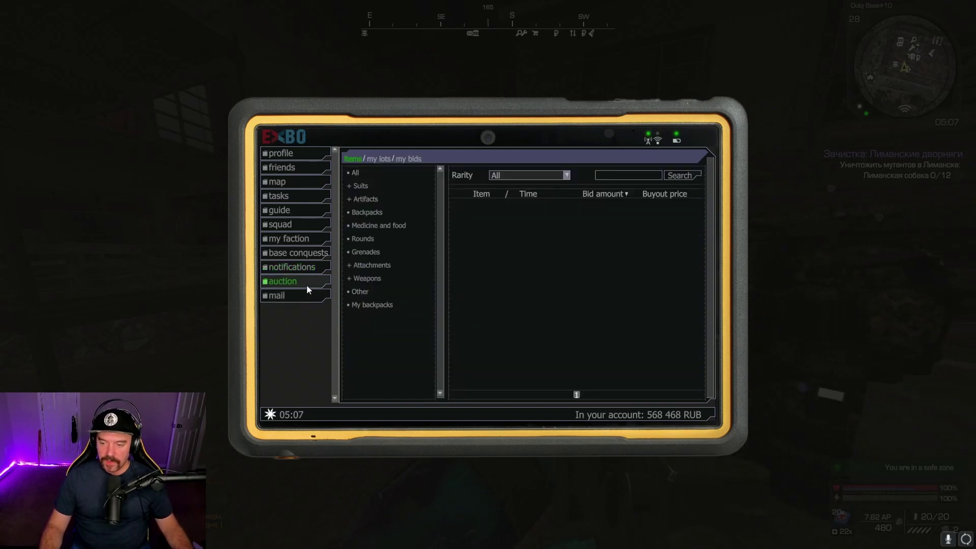
left_click(367, 199)
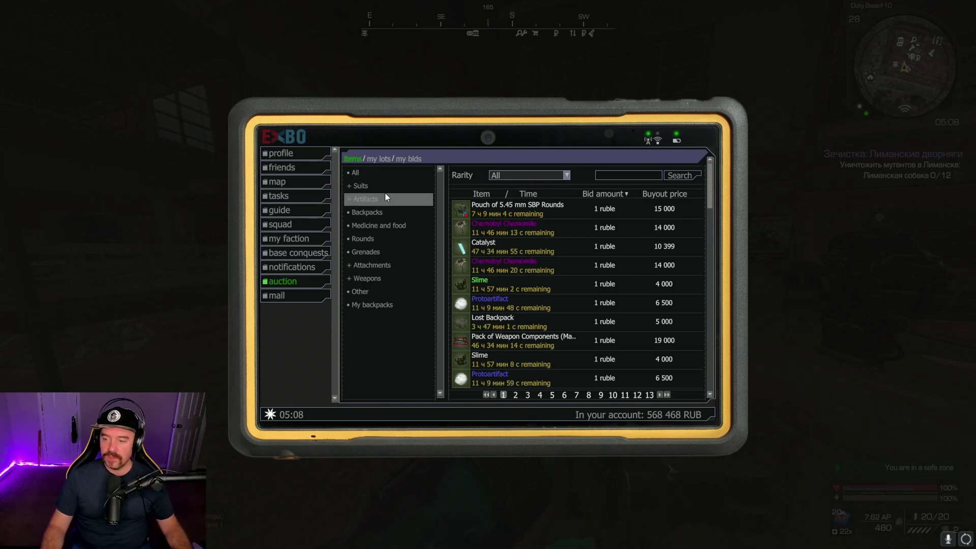
left_click(615, 176)
type("M")
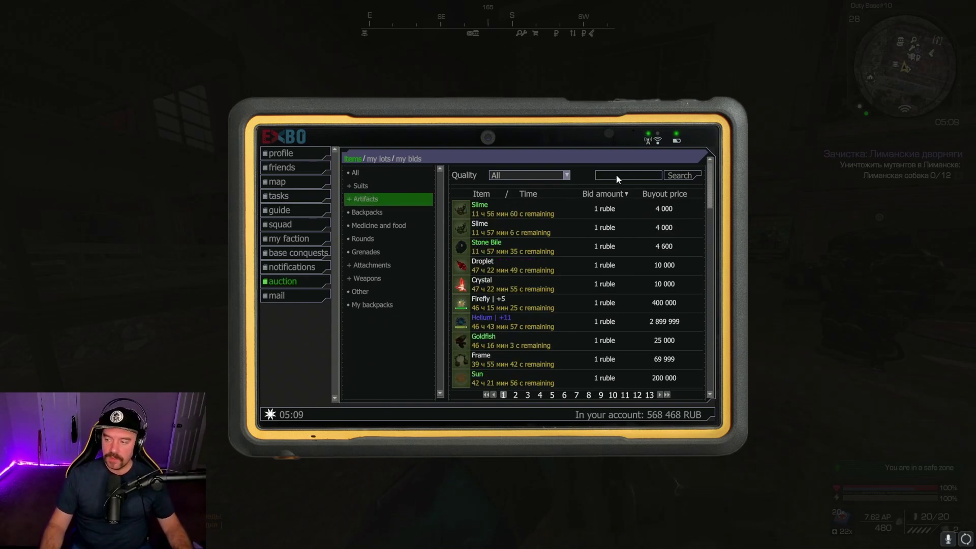
type("ama")
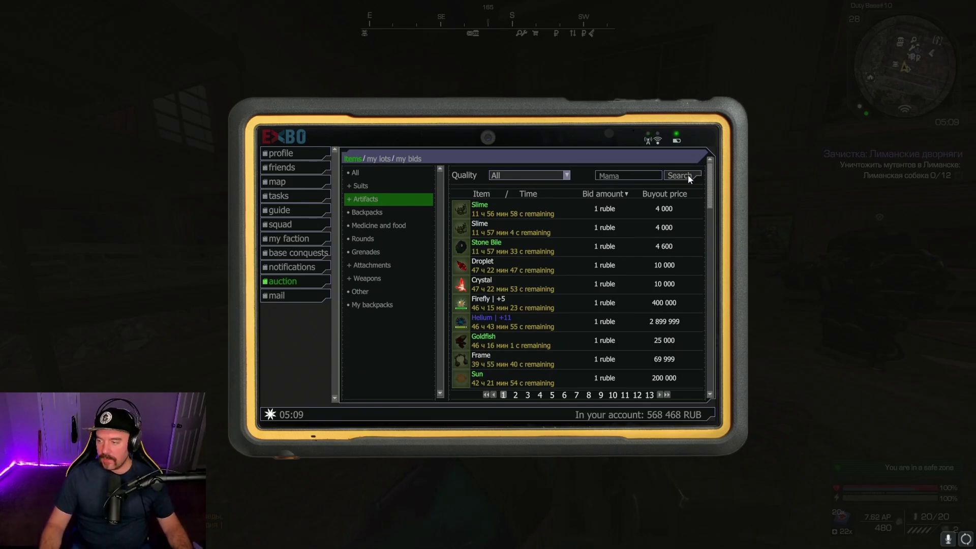
left_click(688, 175)
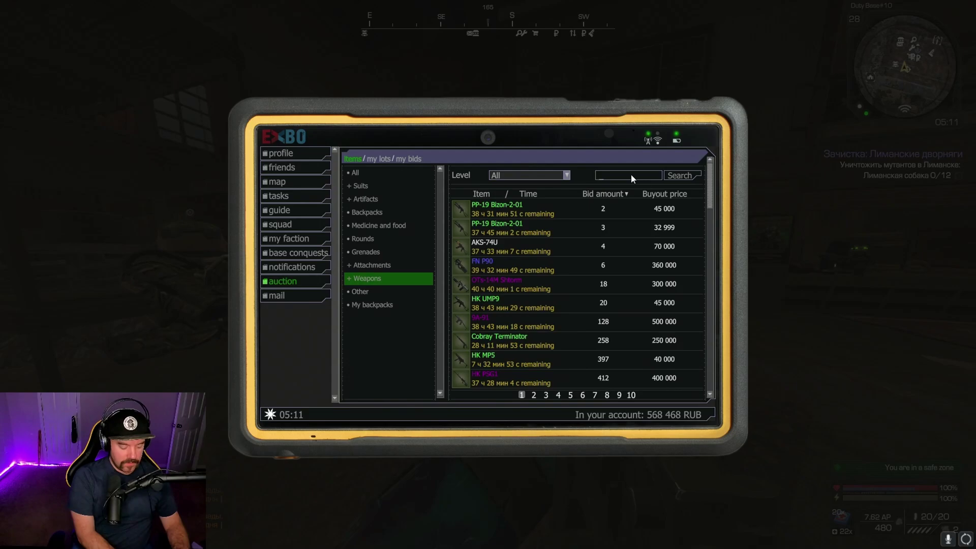
Search the auction's Weapons category for "Scar" and look through the listed offers
type("Scar")
key("Return")
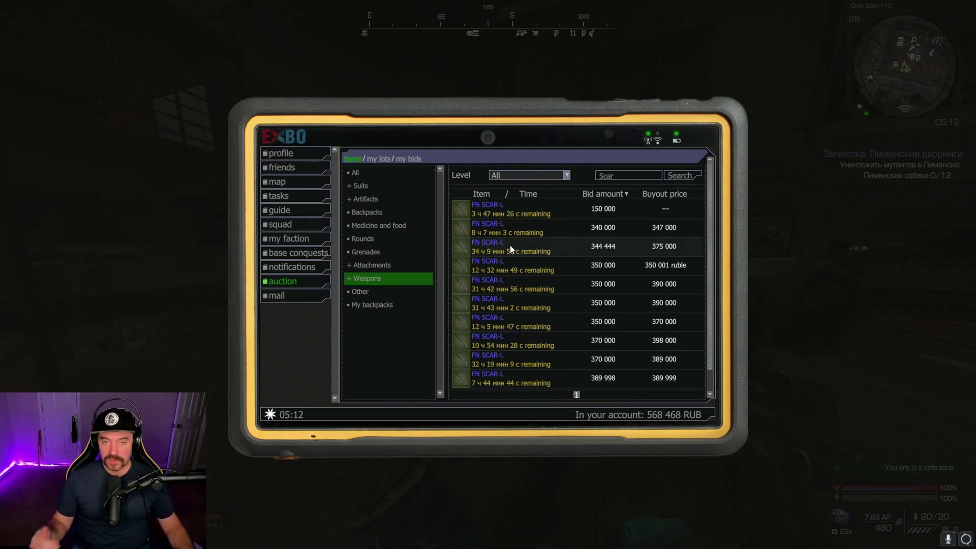
scroll(515, 284, "down", 1)
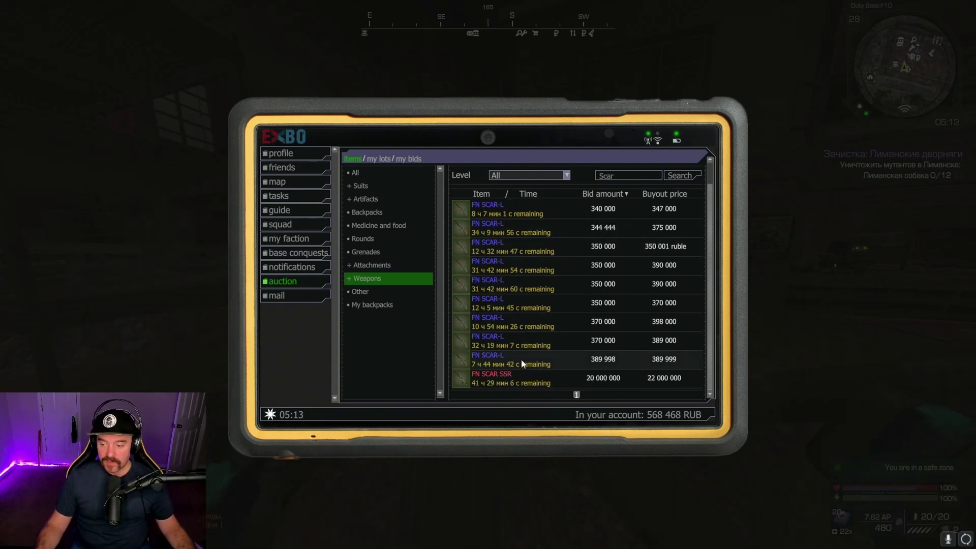
scroll(509, 315, "up", 1)
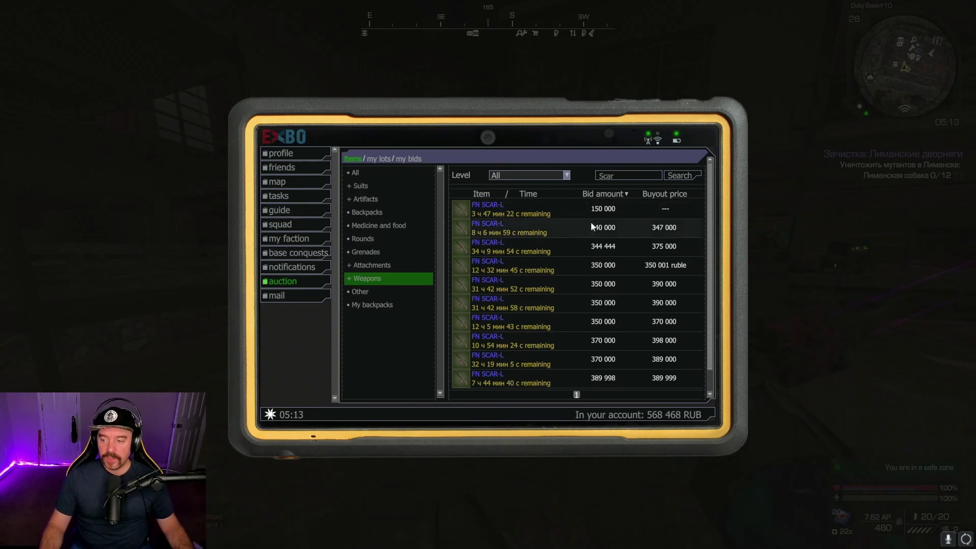
Capture a screen snip of the PDA's active task list, translate it from Russian to English in Google Translate's image mode, and clear it
left_click(288, 193)
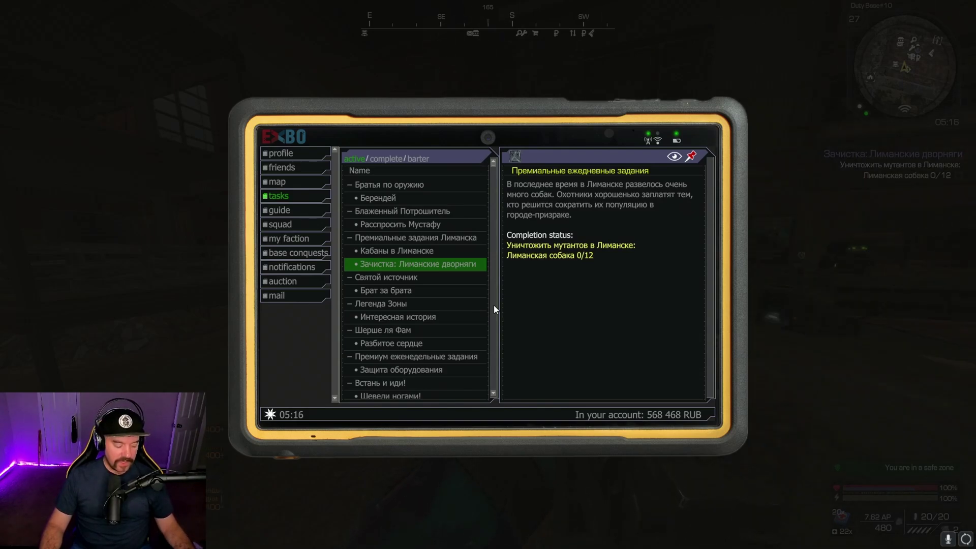
key("super+shift+s")
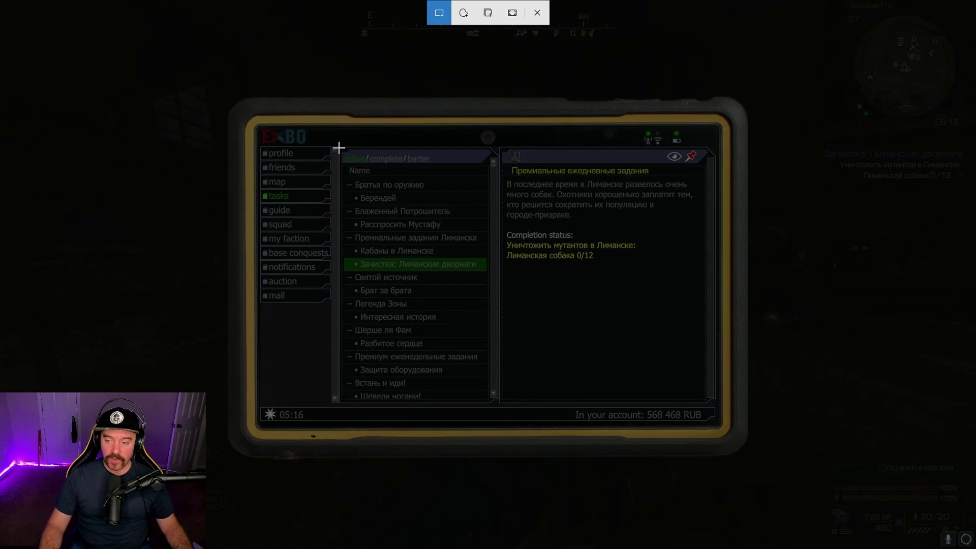
left_click_drag(337, 147, 500, 405)
key("alt+Tab")
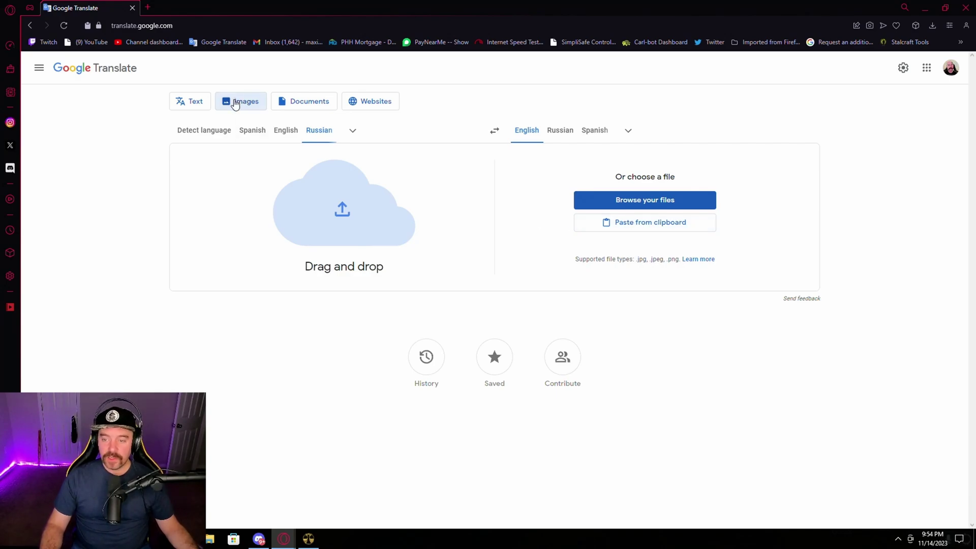
left_click(647, 222)
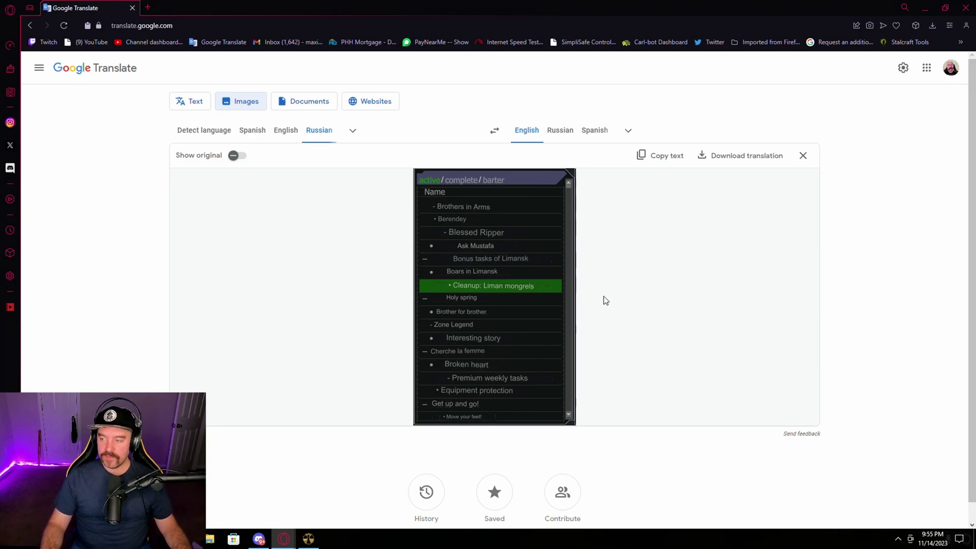
left_click(803, 155)
Back in the game, snip the selected Limansk task's description, translate the pasted image to English in Google Translate, and clear it
left_click(308, 539)
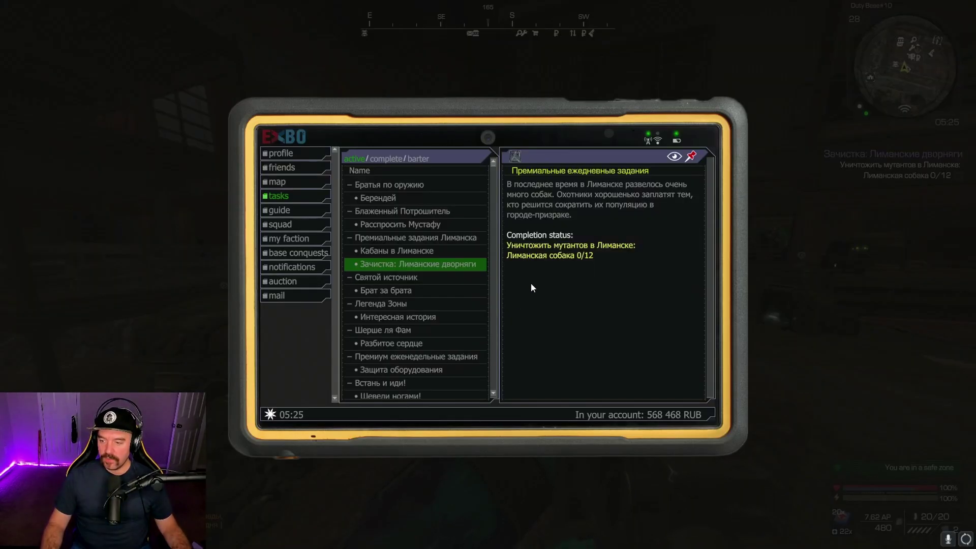
key("super+shift+s")
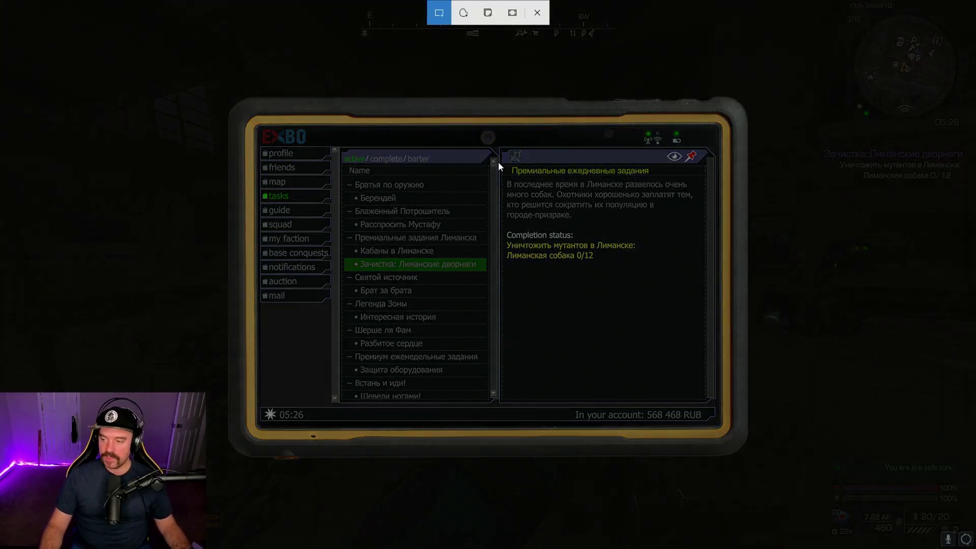
left_click_drag(498, 161, 709, 293)
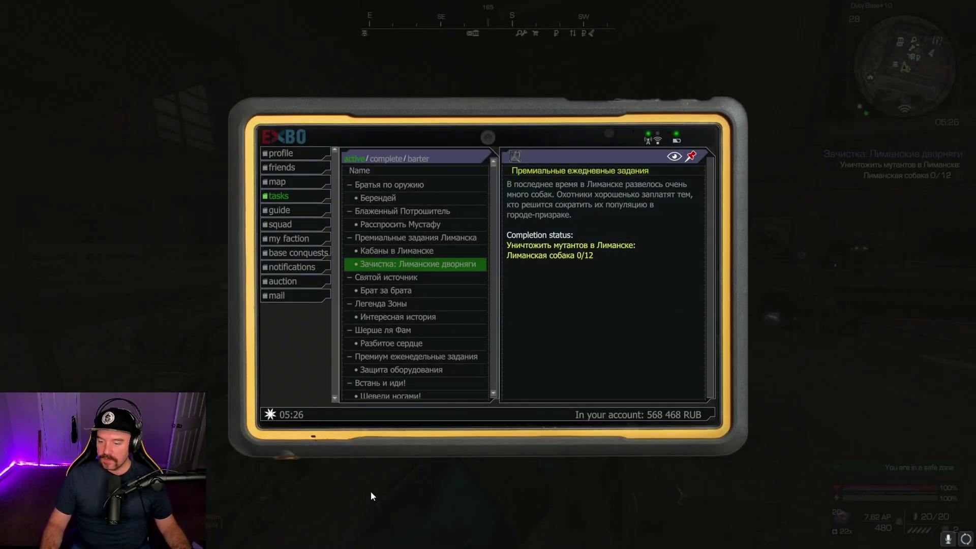
key("alt+Tab")
left_click(616, 222)
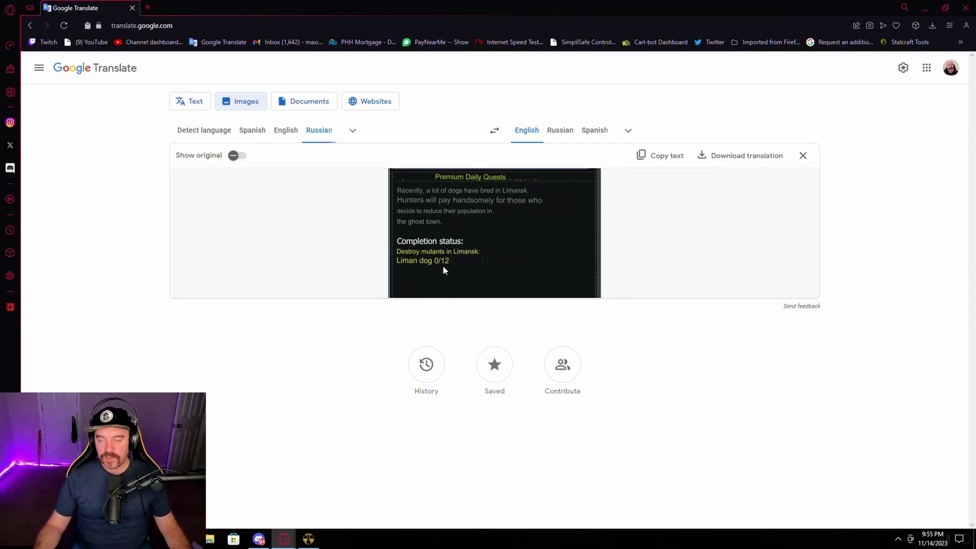
left_click(802, 156)
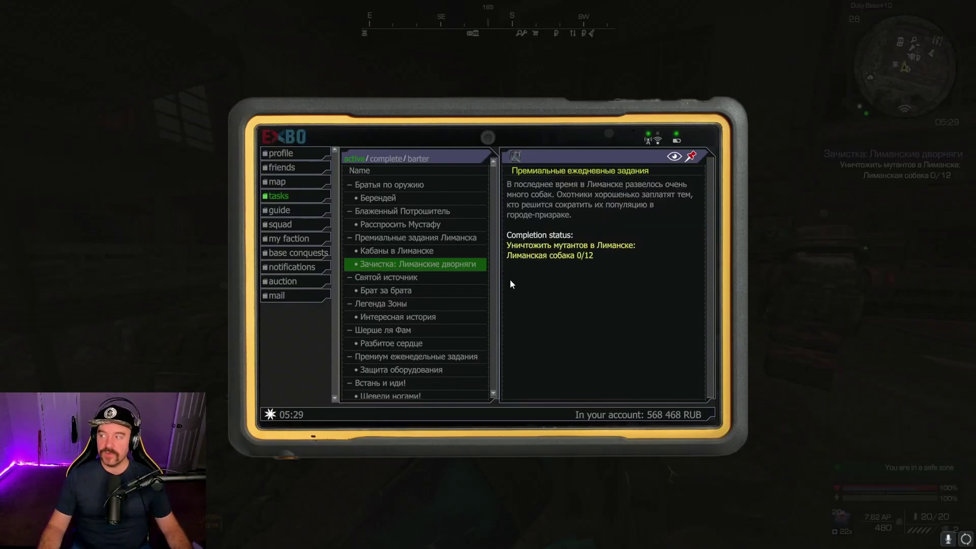
Close the PDA, snip the Russian chat message, translate its image from Russian to English in Google Translate, and return to the game
key("Escape")
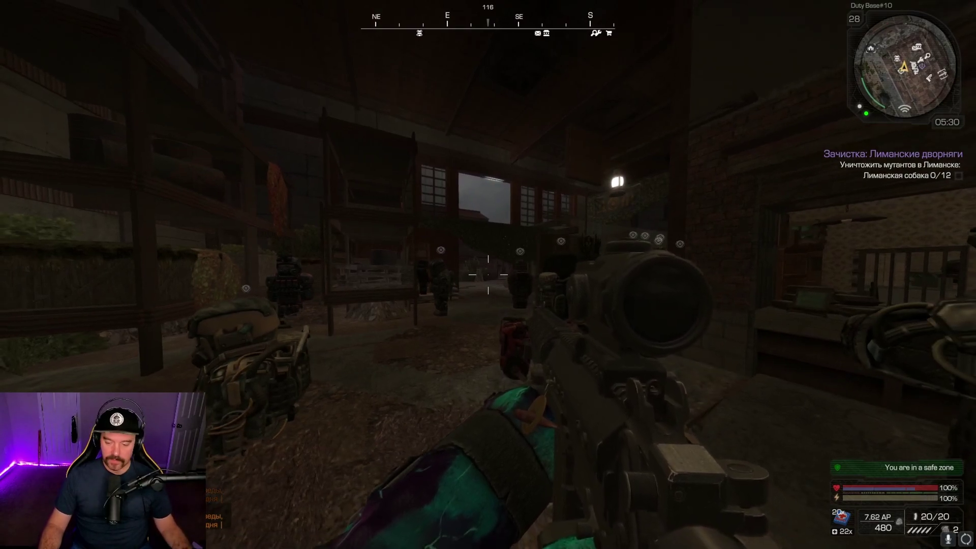
key("super+shift+s")
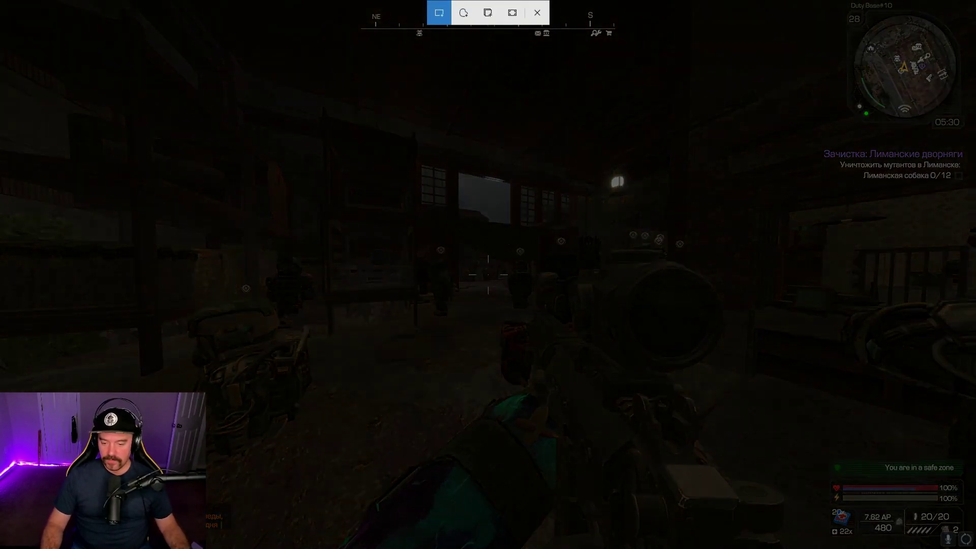
key("Escape")
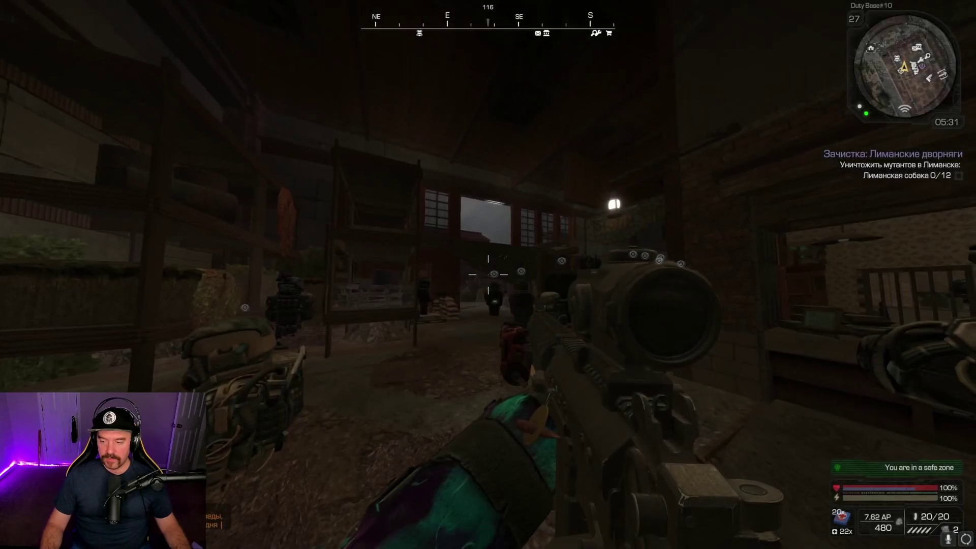
key("alt+Tab")
left_click(650, 223)
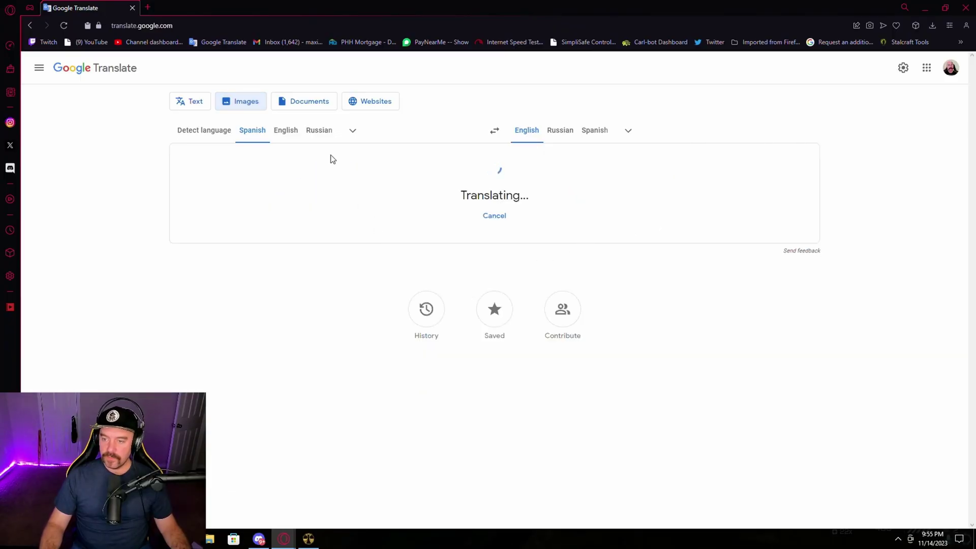
left_click(319, 130)
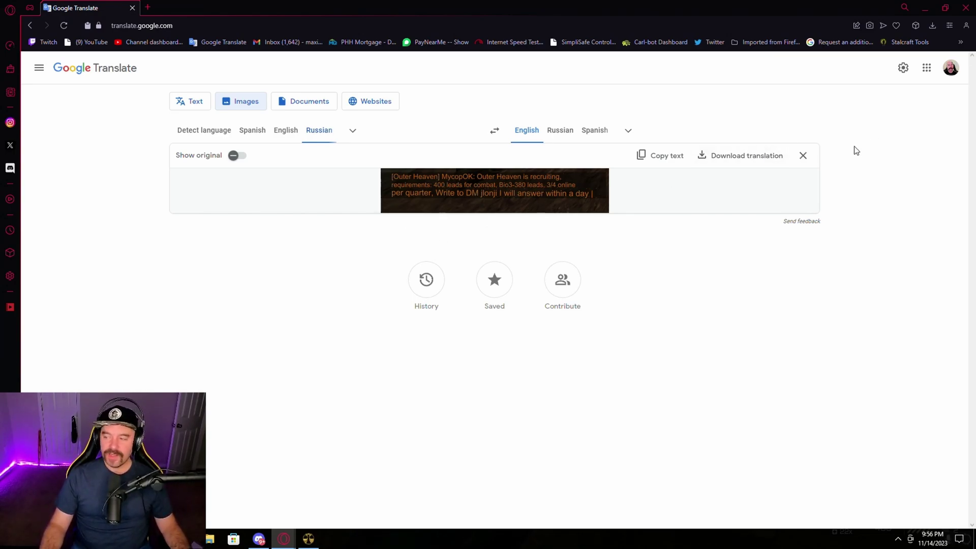
left_click(802, 155)
key("alt+Tab")
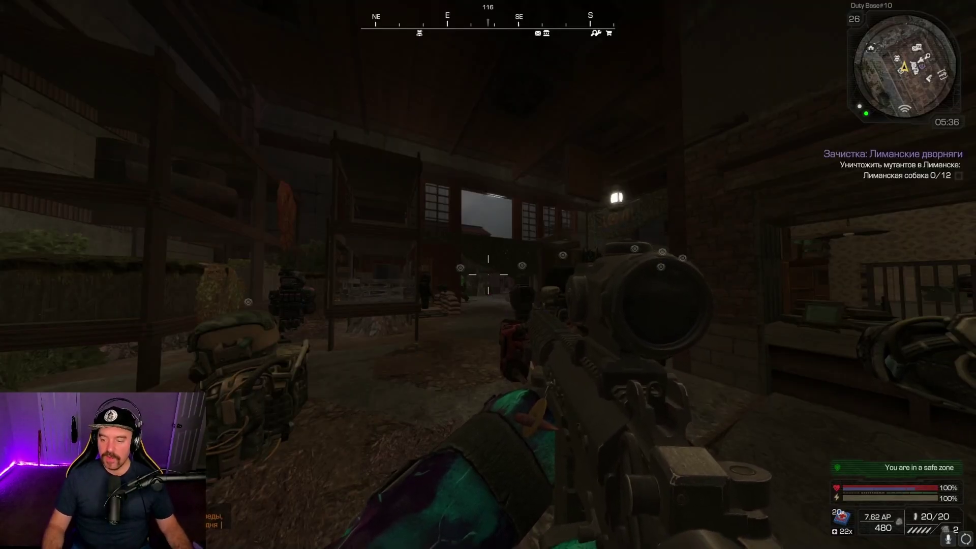
key("shift+w")
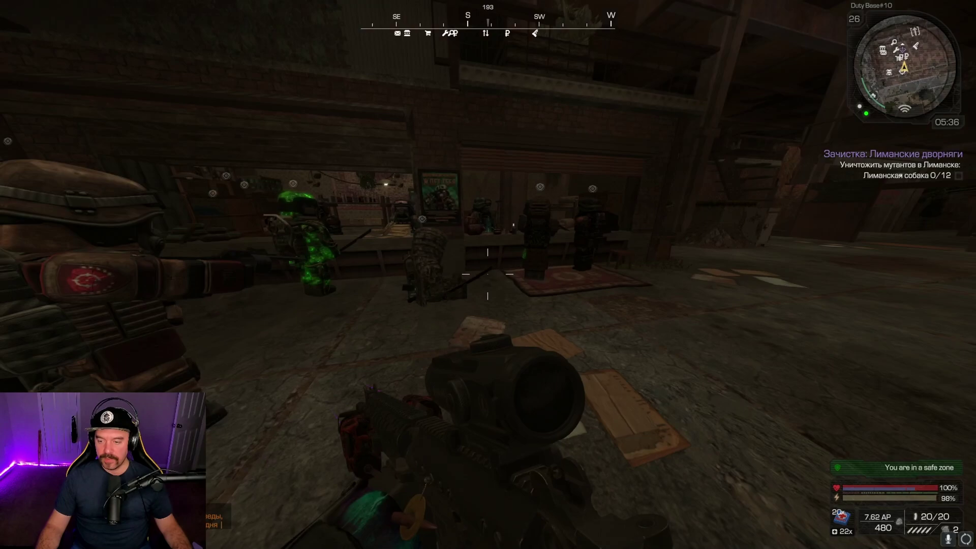
key("w")
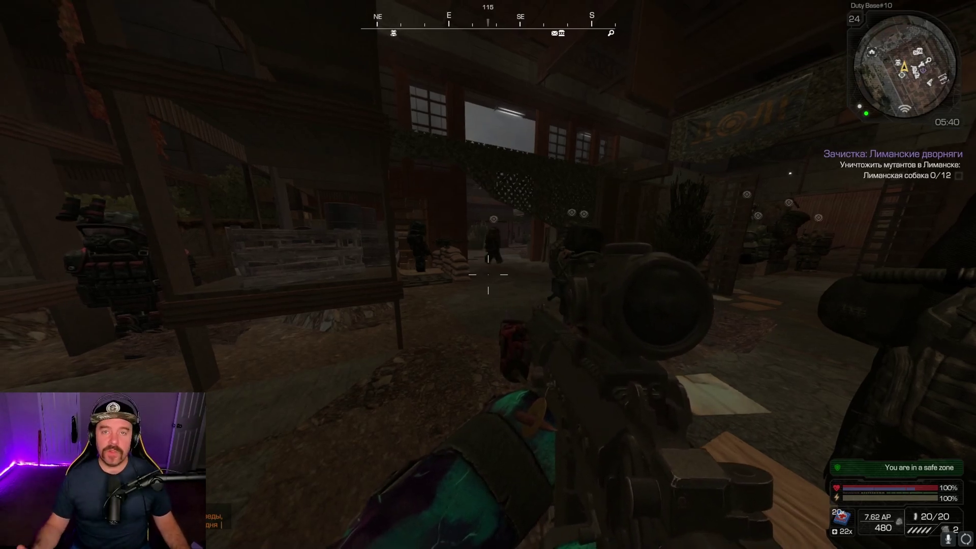
key("shift+w")
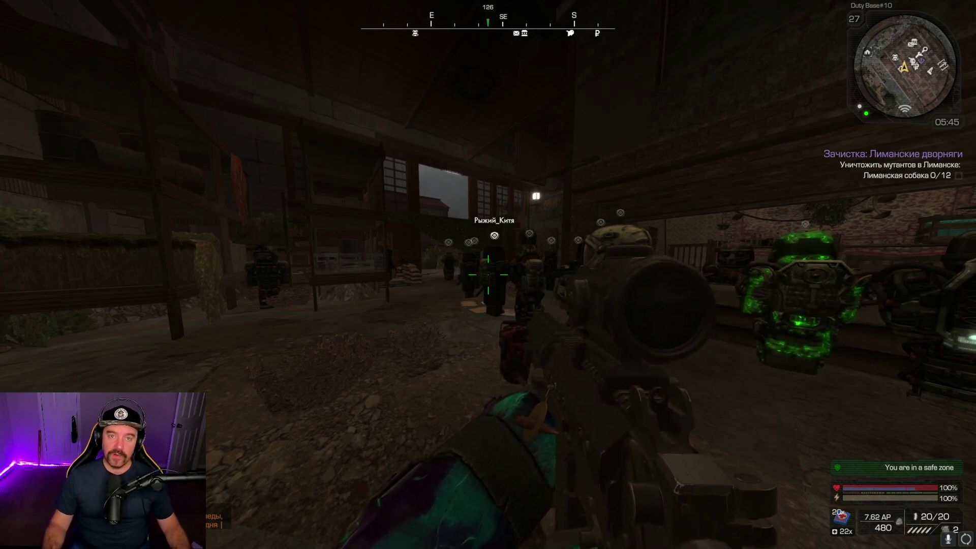
key("shift+w")
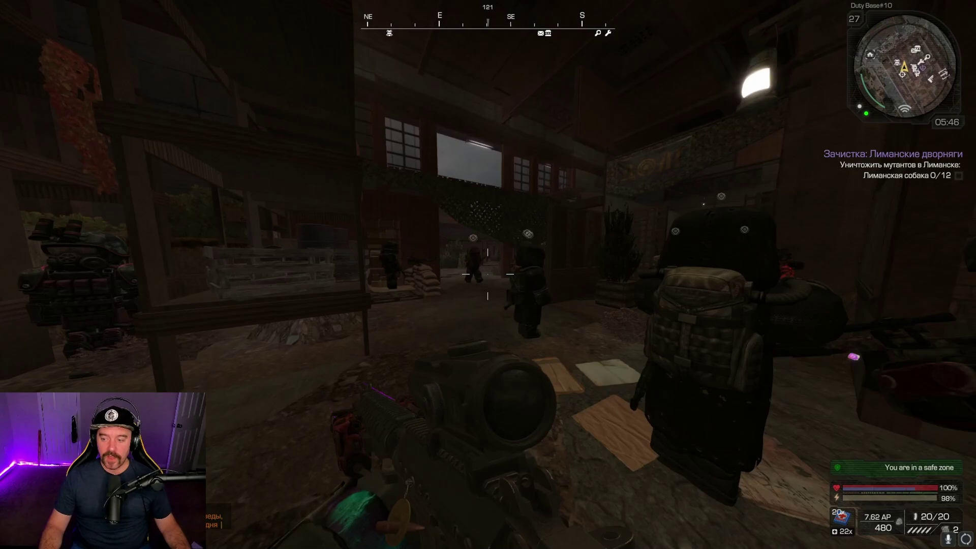
key("w")
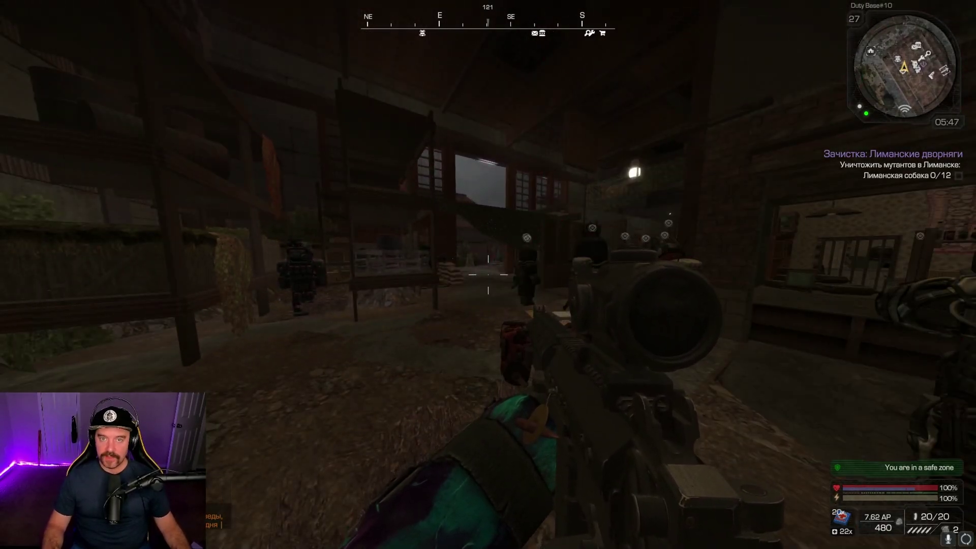
key("shift+w")
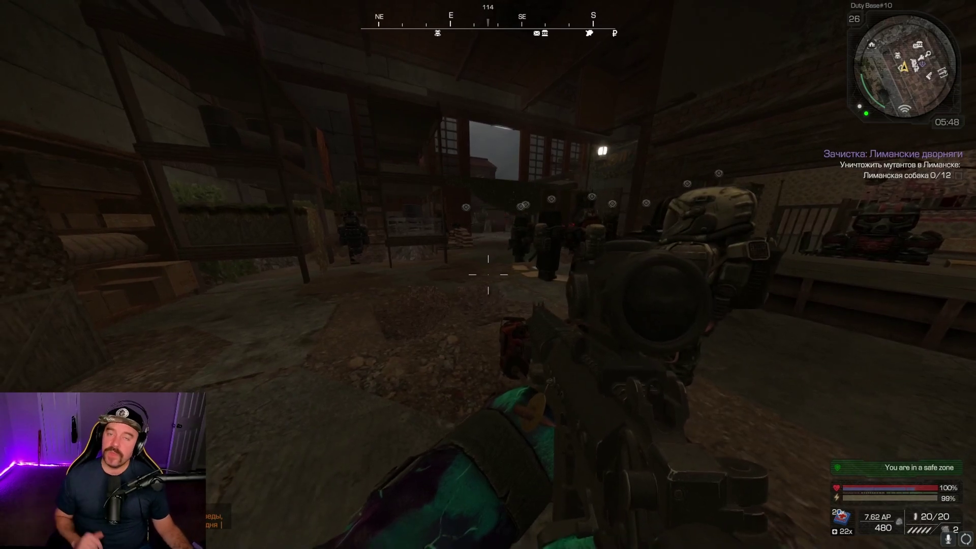